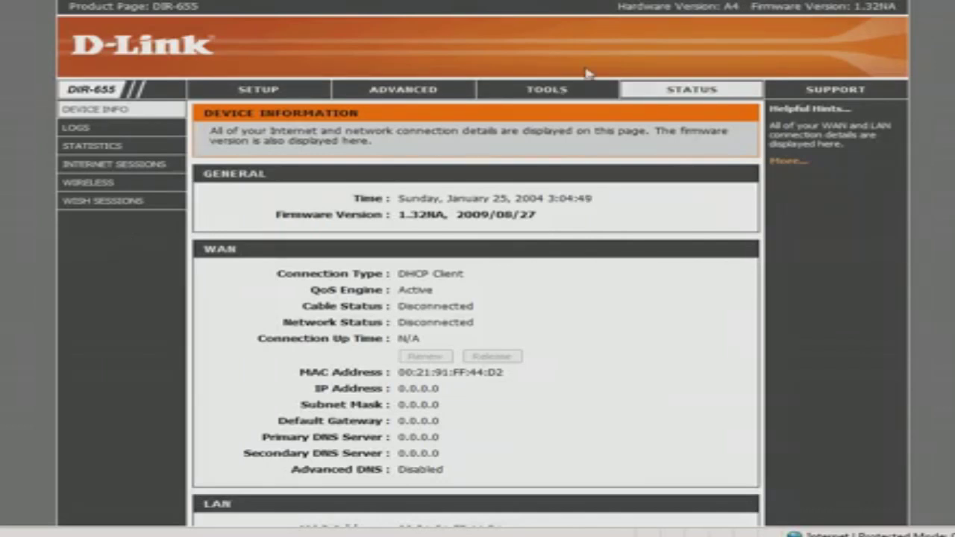
# Step: Open the router's administrator settings and enter the admin password in both the password and verify password fields
pyautogui.click(561, 91)
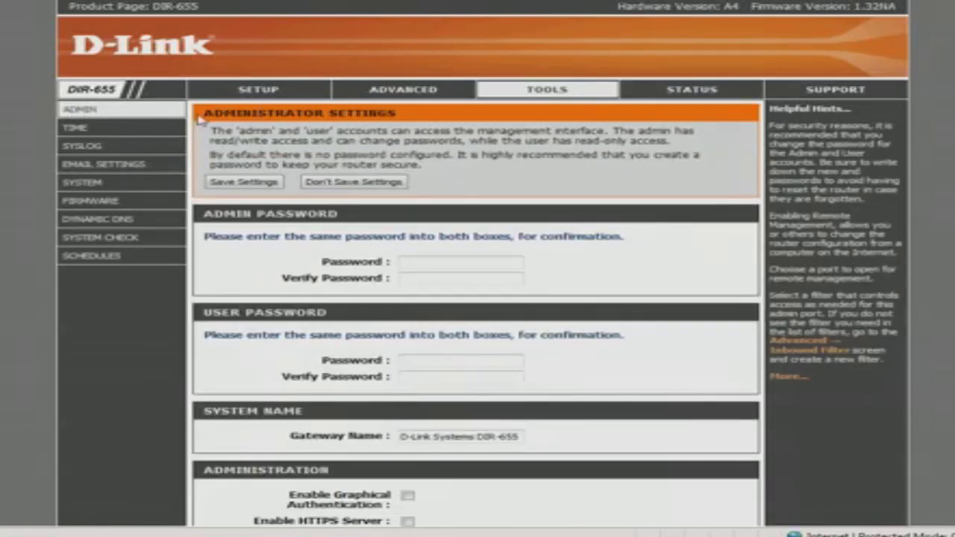
pyautogui.moveTo(204, 114); pyautogui.dragTo(403, 113)
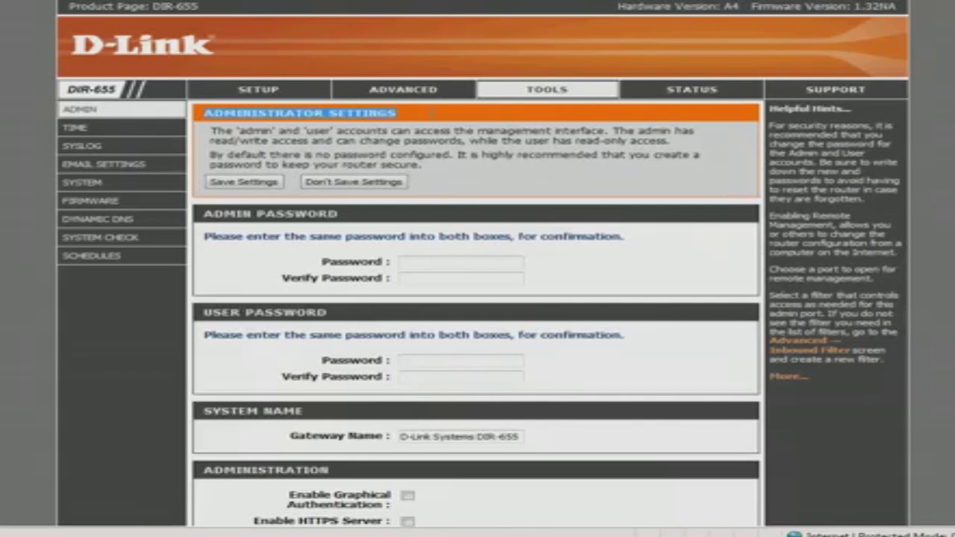
pyautogui.click(414, 264)
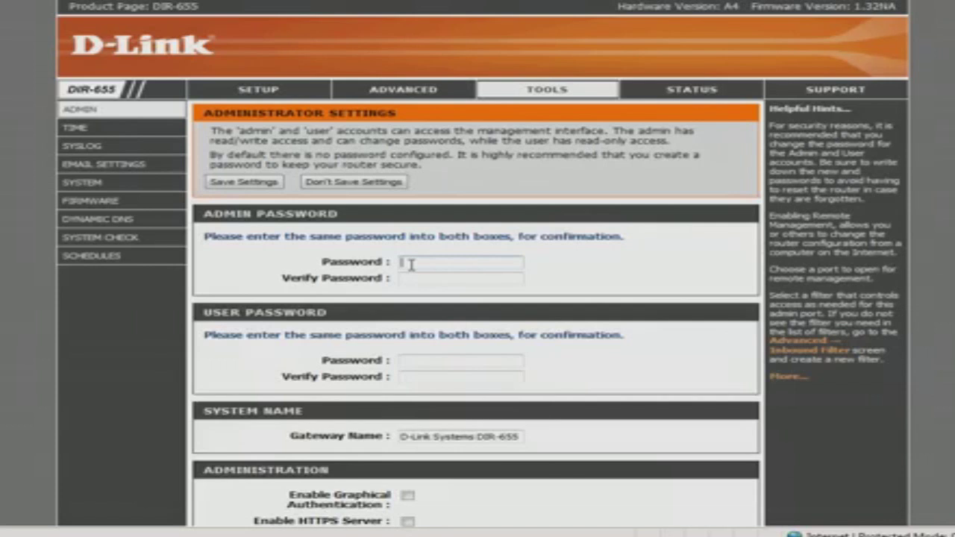
pyautogui.write('*********')
pyautogui.press('Tab')
pyautogui.write('******')
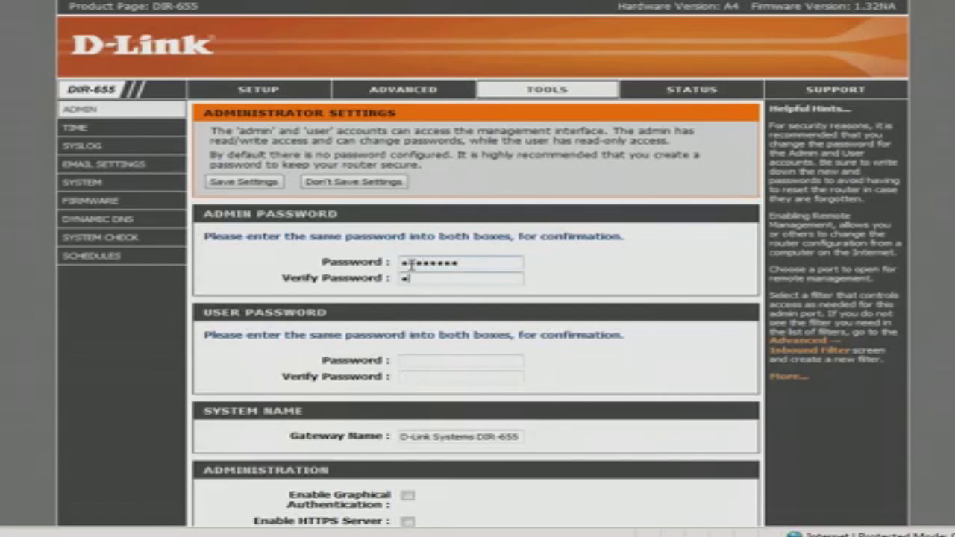
pyautogui.write('***')
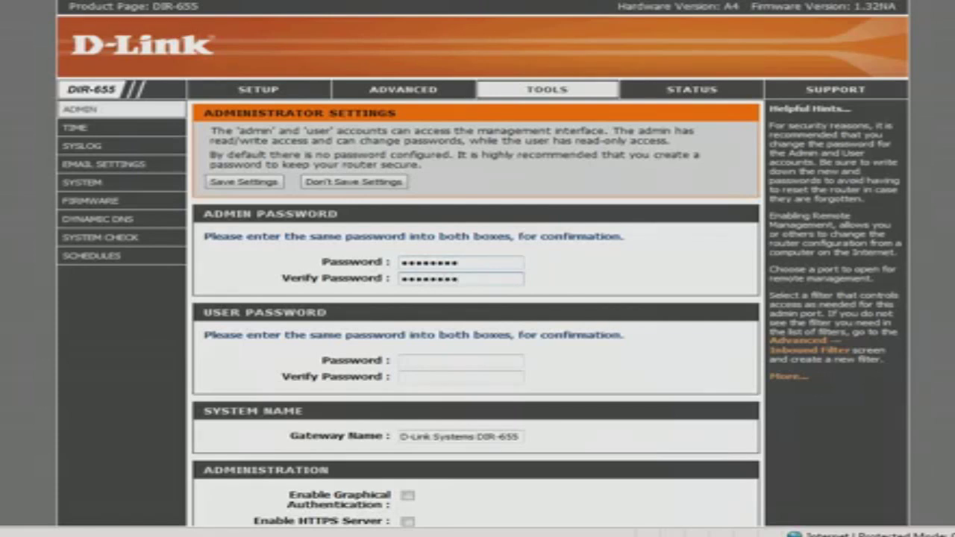
# Step: Review the account descriptions, user password and gateway name on the administrator page, and save the administrator settings
pyautogui.scroll(-3, 478, 298)
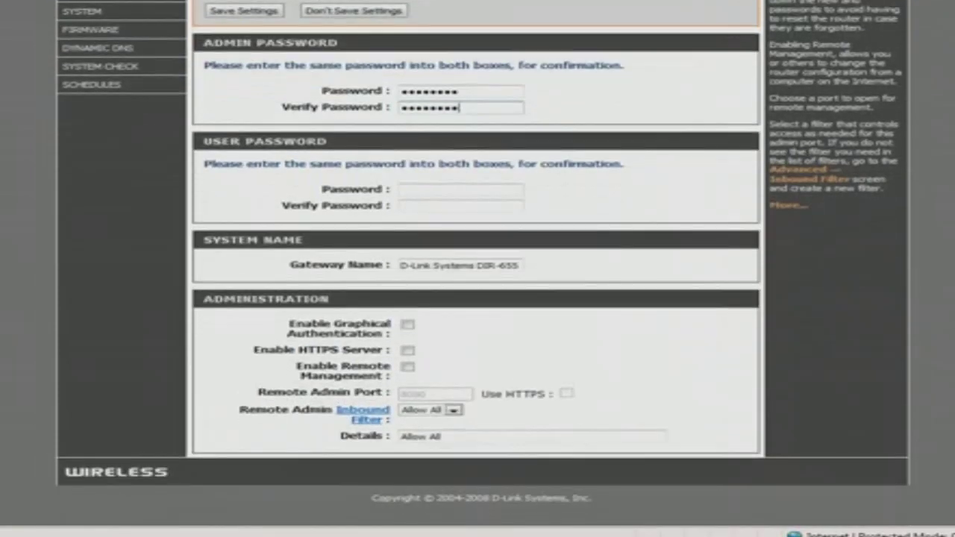
pyautogui.scroll(1, 339, 425)
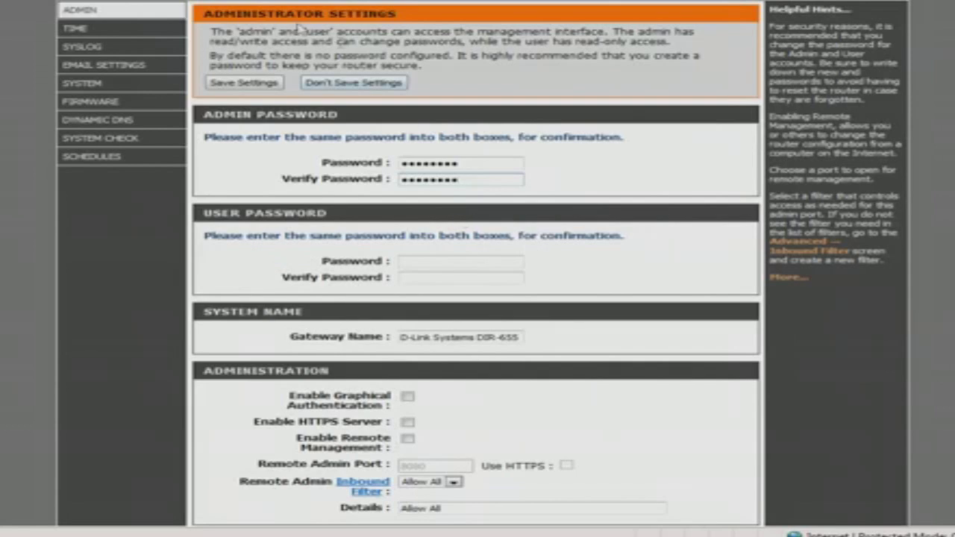
pyautogui.moveTo(211, 33); pyautogui.dragTo(673, 45)
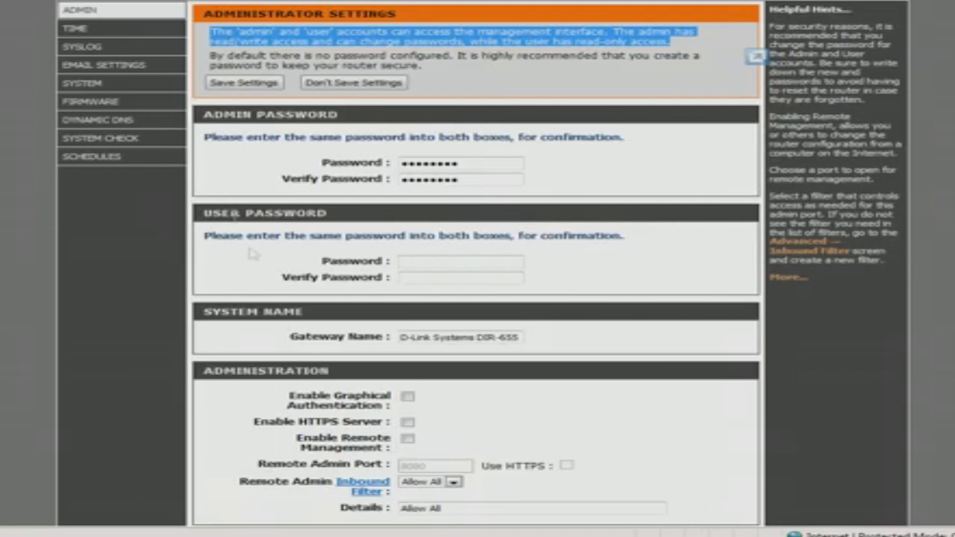
pyautogui.click(438, 266)
pyautogui.moveTo(401, 337); pyautogui.dragTo(583, 340)
pyautogui.click(583, 340)
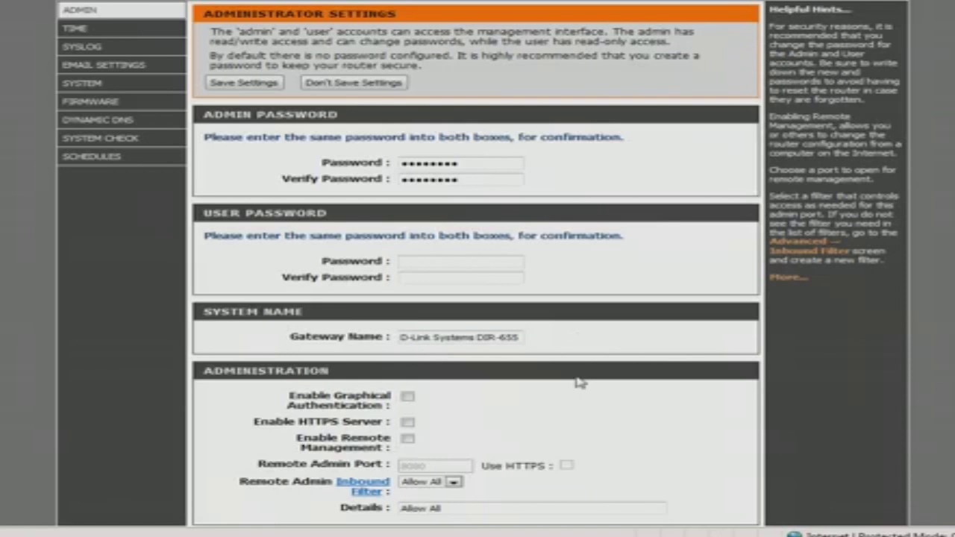
pyautogui.scroll(-3, 578, 411)
pyautogui.scroll(3, 581, 413)
pyautogui.scroll(3, 615, 366)
pyautogui.click(228, 168)
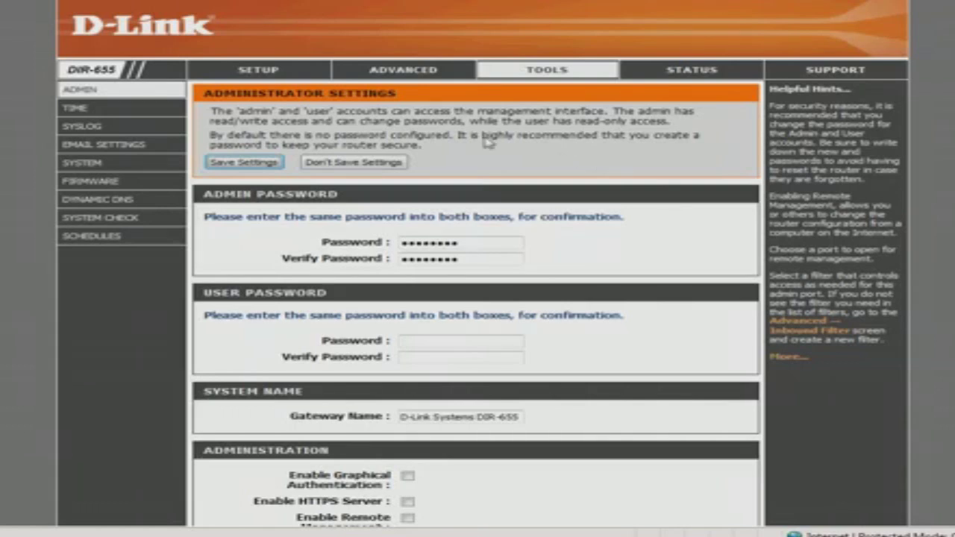
# Step: Open the manual wireless network setup page from the router's wireless settings
pyautogui.click(228, 75)
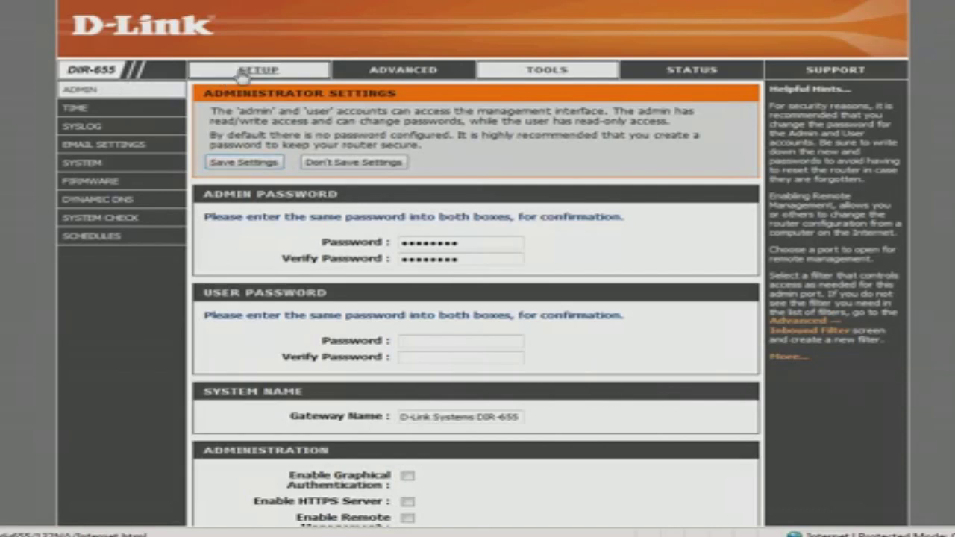
pyautogui.click(552, 269)
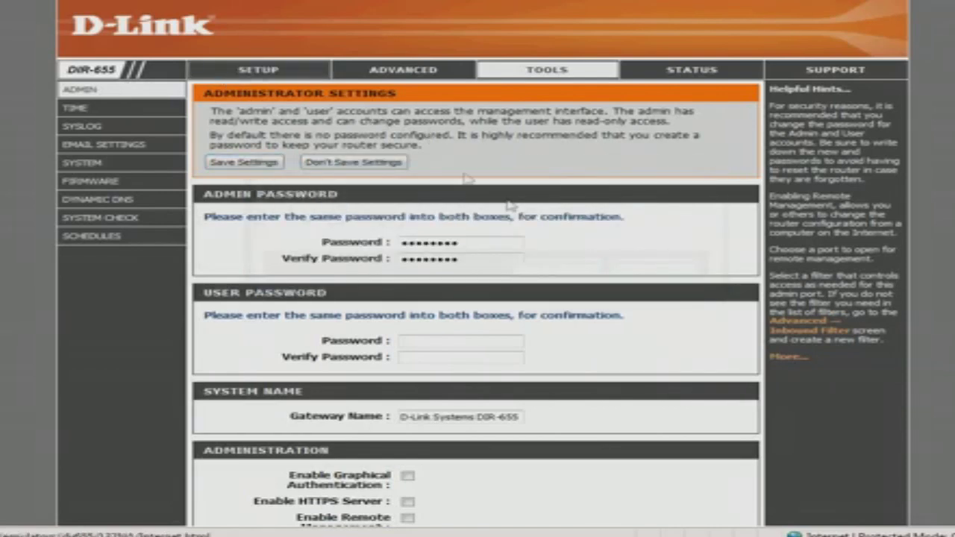
pyautogui.click(270, 71)
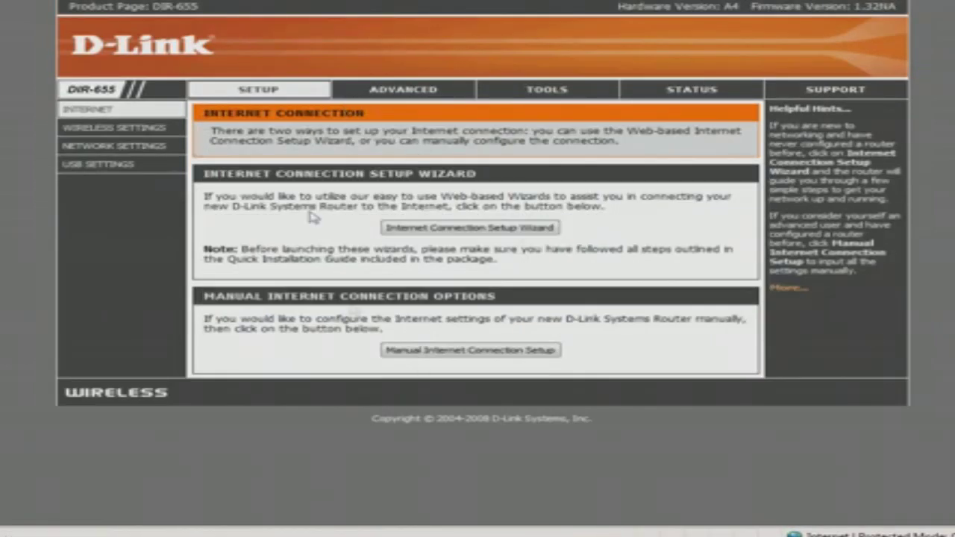
pyautogui.click(118, 130)
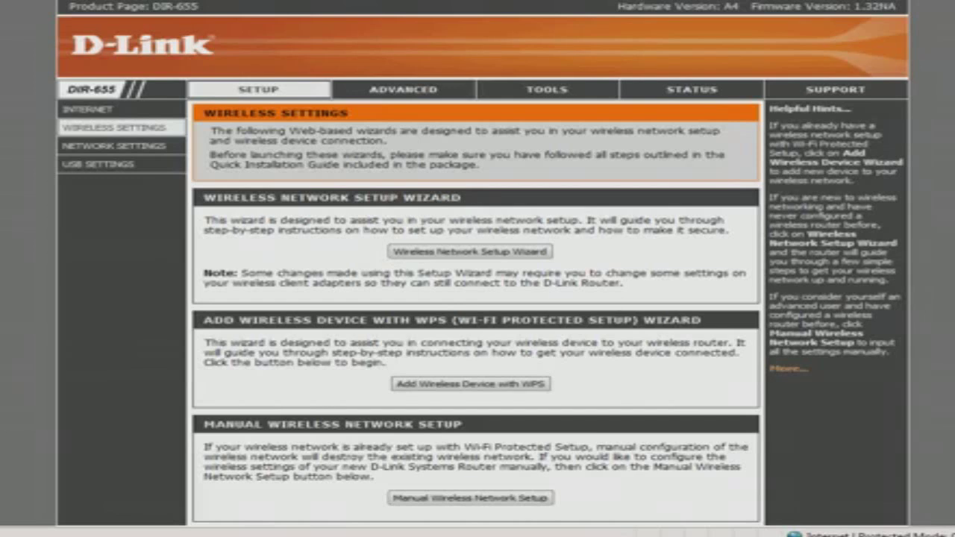
pyautogui.scroll(-2, 941, 322)
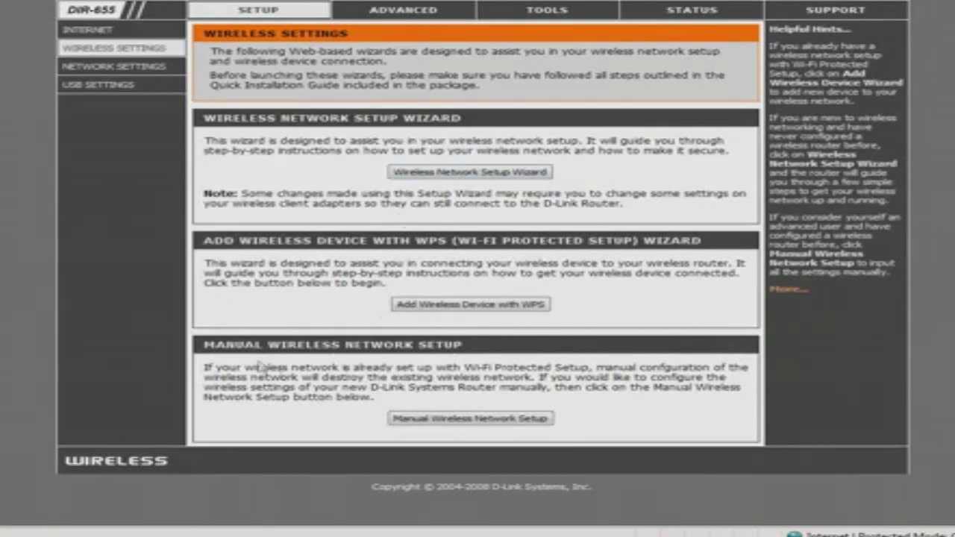
pyautogui.moveTo(203, 350); pyautogui.dragTo(487, 345)
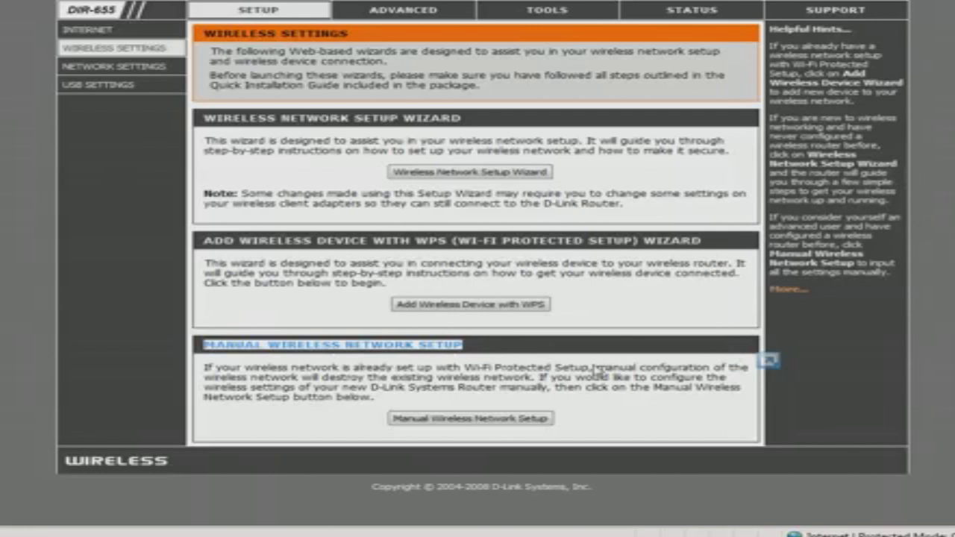
pyautogui.click(470, 419)
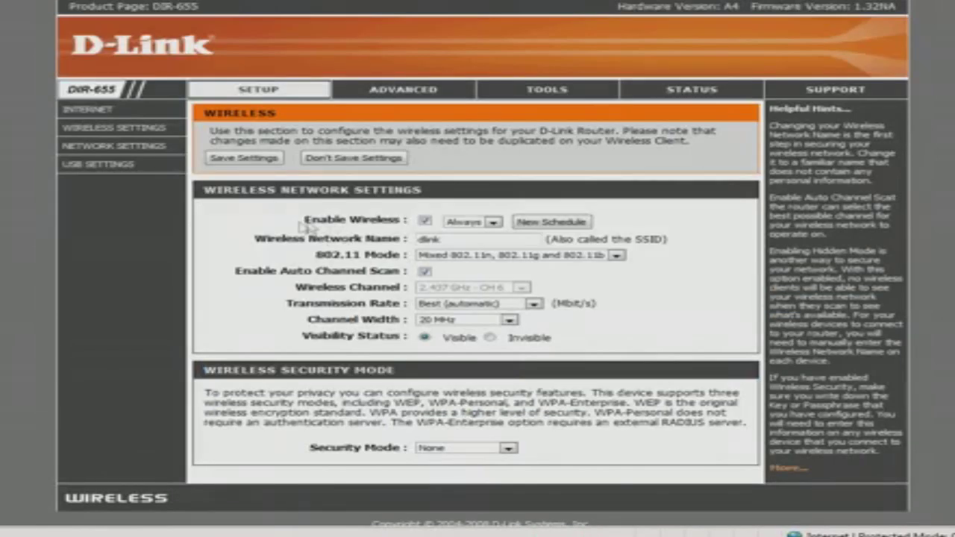
# Step: Set the wireless network name (SSID) to "uniquename"
pyautogui.moveTo(203, 190); pyautogui.dragTo(438, 191)
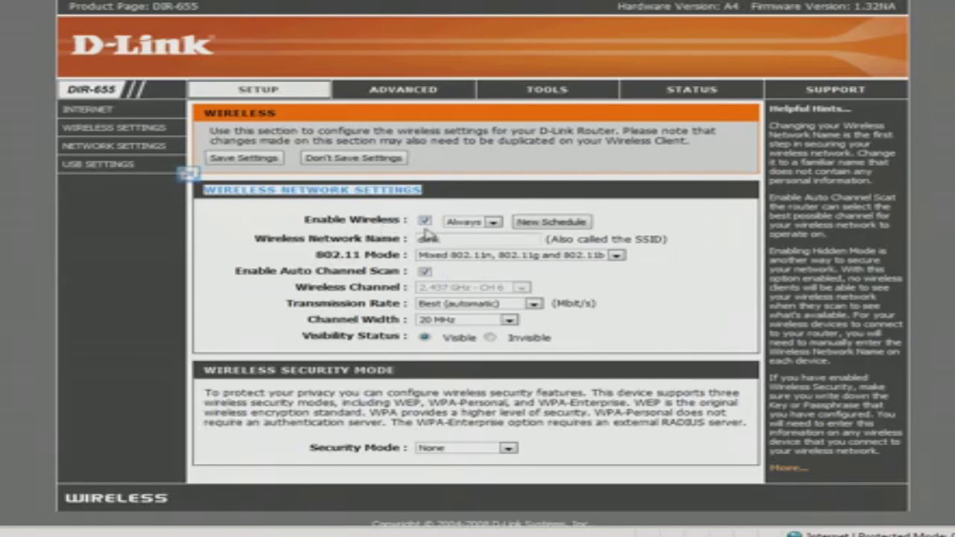
pyautogui.doubleClick(429, 239)
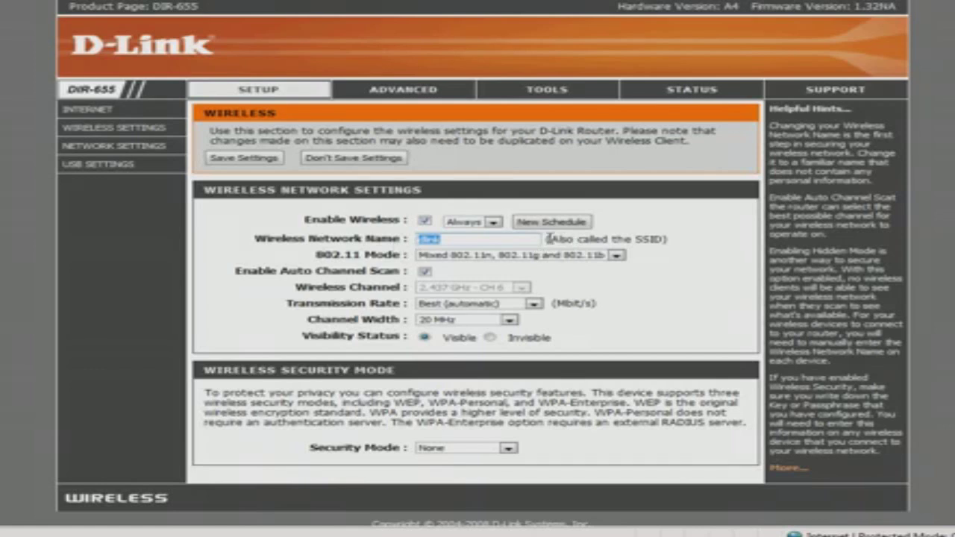
pyautogui.moveTo(547, 239); pyautogui.dragTo(445, 239)
pyautogui.press('BackSpace')
pyautogui.press('BackSpace')
pyautogui.press('BackSpace')
pyautogui.press('BackSpace')
pyautogui.write('unodername')
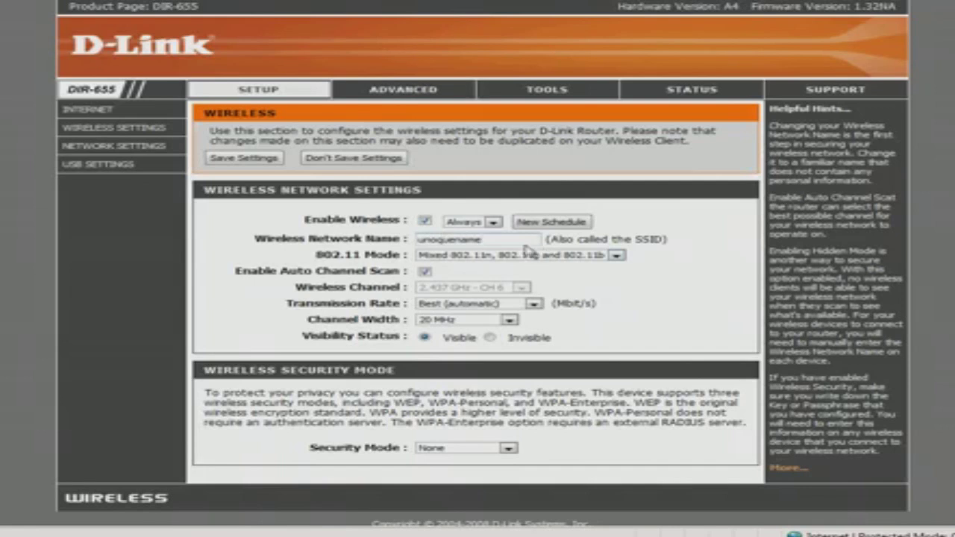
pyautogui.press('BackSpace')
pyautogui.press('BackSpace')
pyautogui.press('BackSpace')
pyautogui.press('BackSpace')
pyautogui.press('BackSpace')
pyautogui.press('BackSpace')
pyautogui.press('BackSpace')
pyautogui.press('BackSpace')
pyautogui.write('iquename')
# Step: Set the wireless security mode to WPA-Personal
pyautogui.scroll(-1, 482, 298)
pyautogui.scroll(-1, 482, 298)
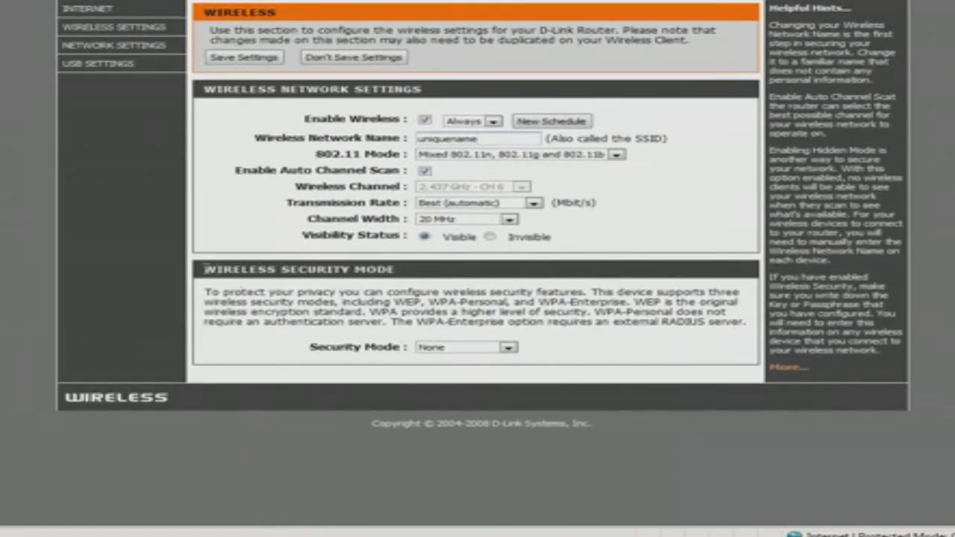
pyautogui.moveTo(203, 270); pyautogui.dragTo(396, 271)
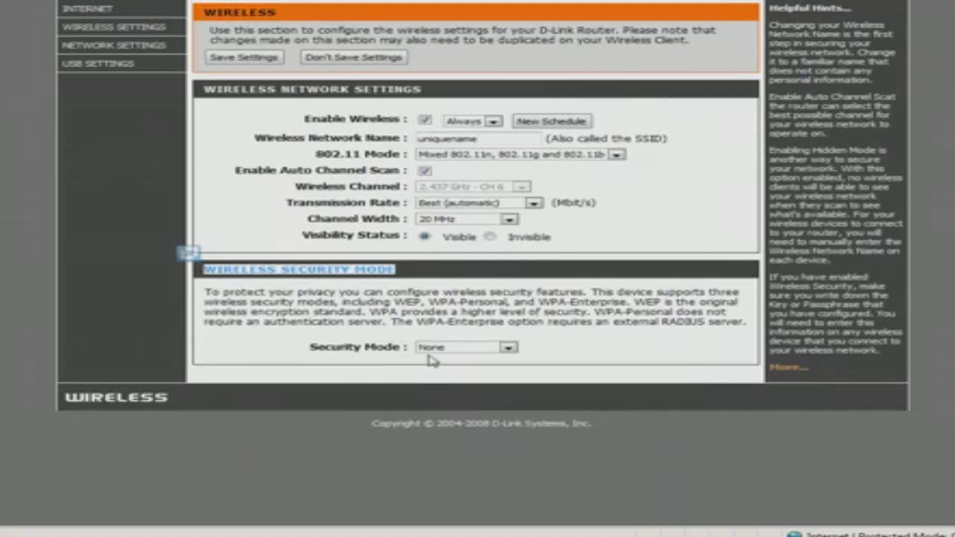
pyautogui.click(508, 348)
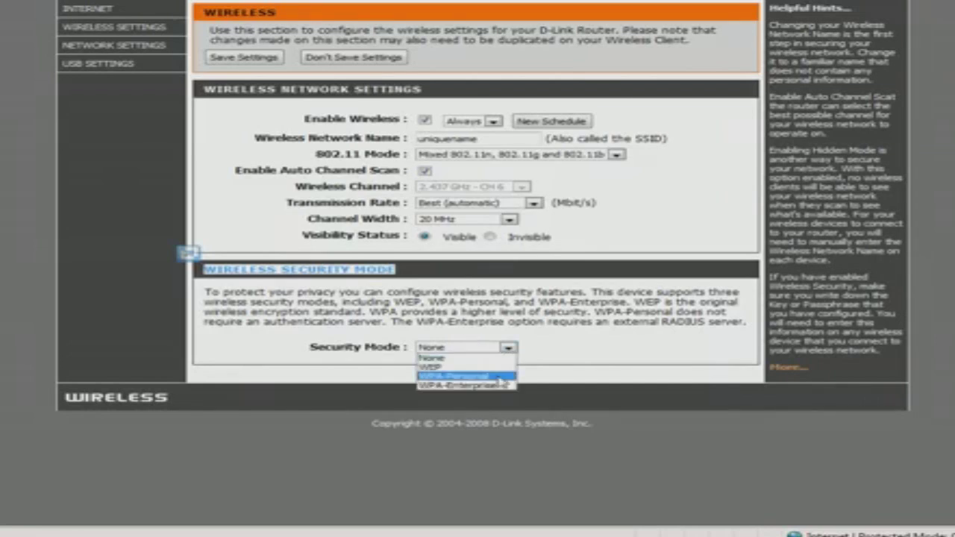
pyautogui.click(498, 377)
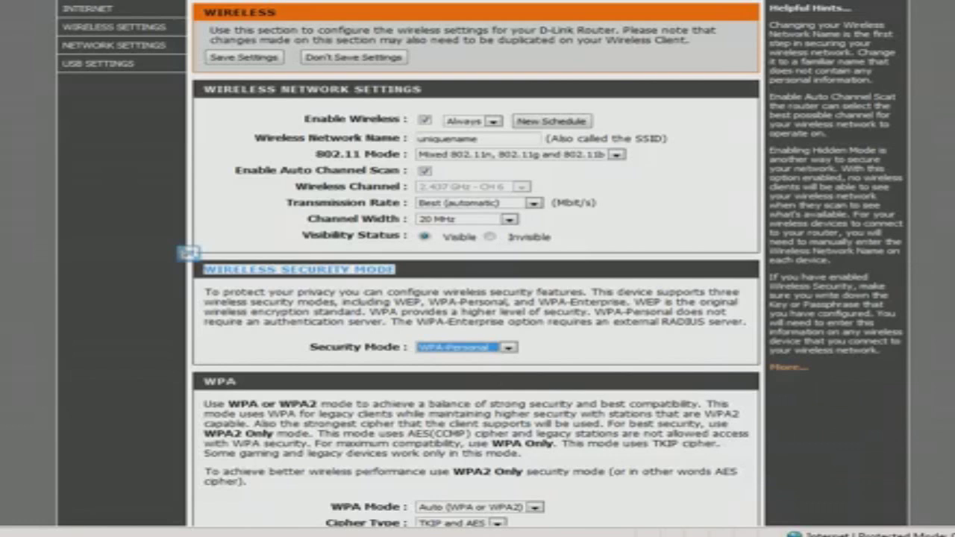
# Step: Examine the WPA section's recommendation on wireless performance and the available WPA mode options
pyautogui.scroll(-4, 478, 299)
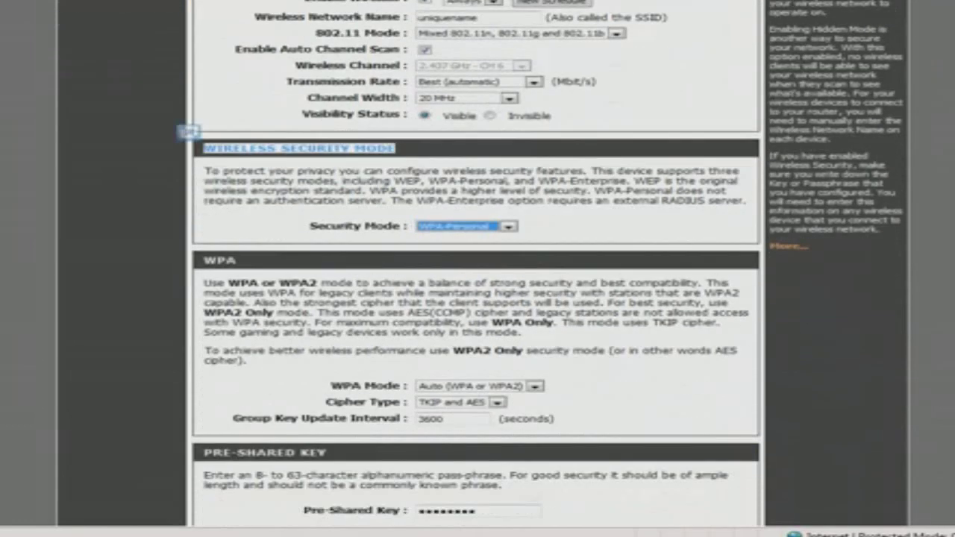
pyautogui.click(569, 295)
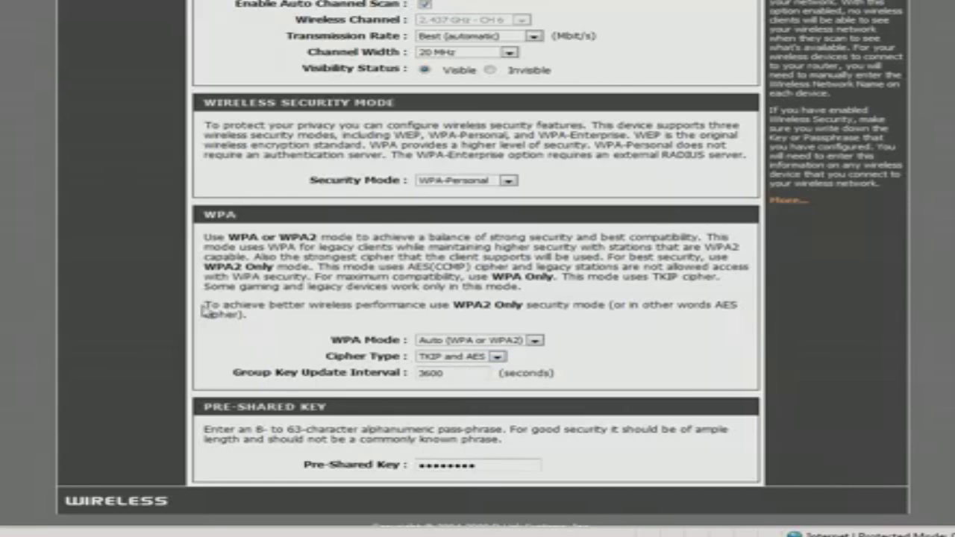
pyautogui.moveTo(204, 308); pyautogui.dragTo(742, 314)
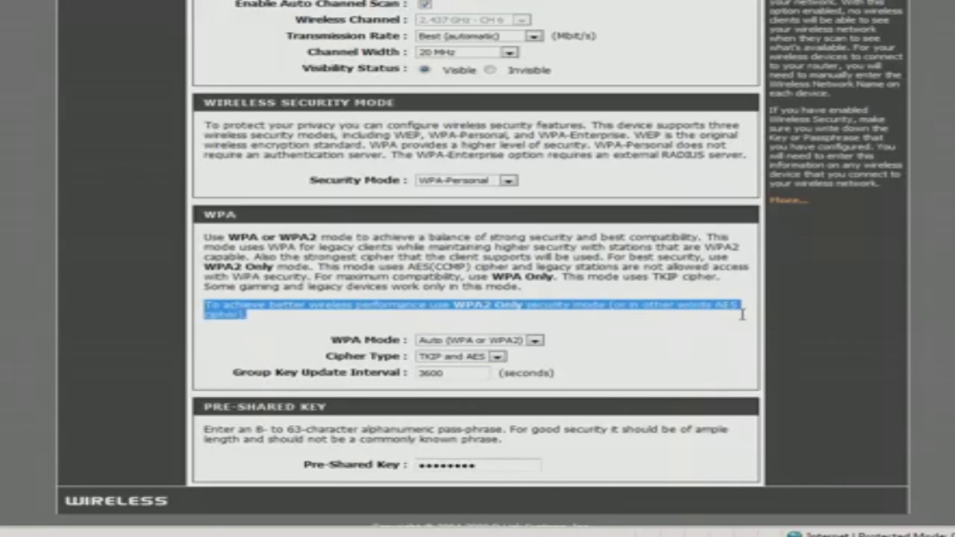
pyautogui.click(597, 326)
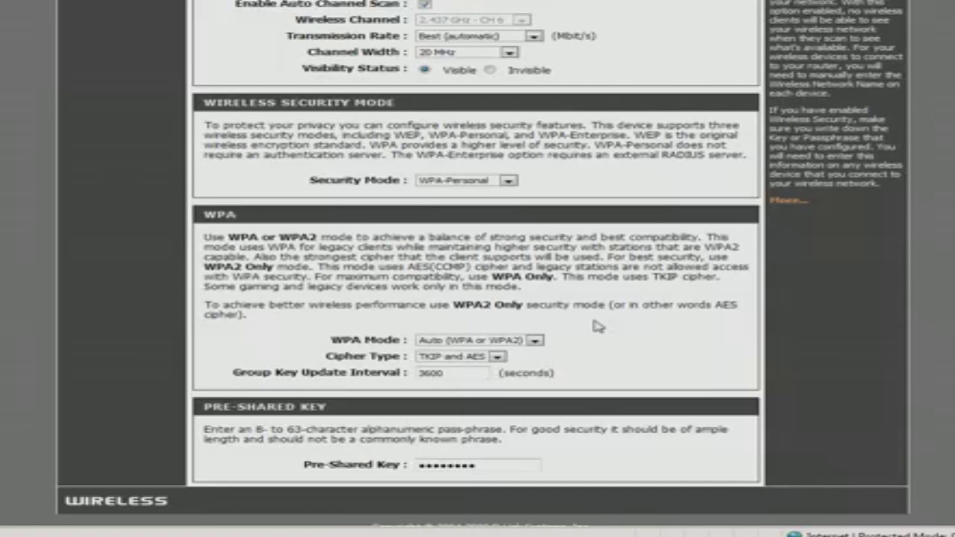
pyautogui.click(536, 342)
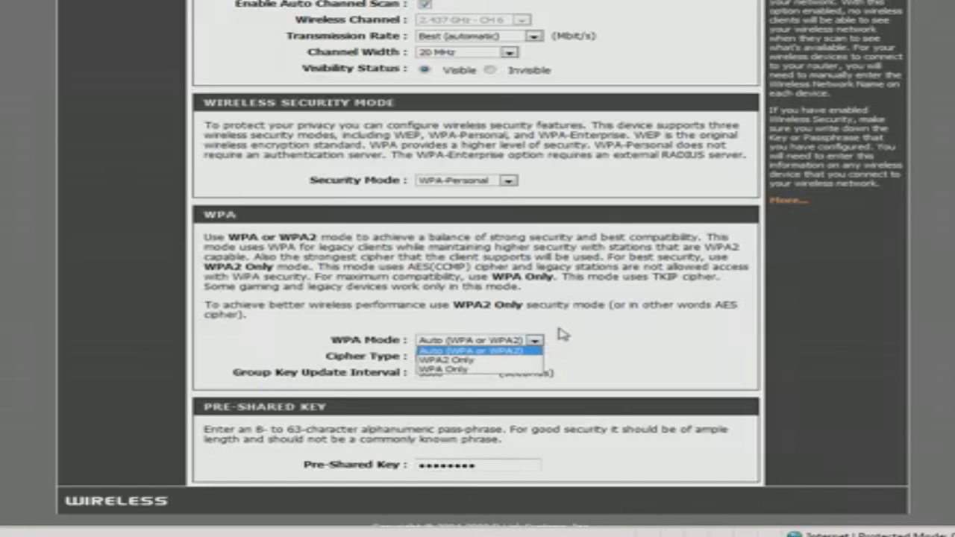
pyautogui.click(563, 334)
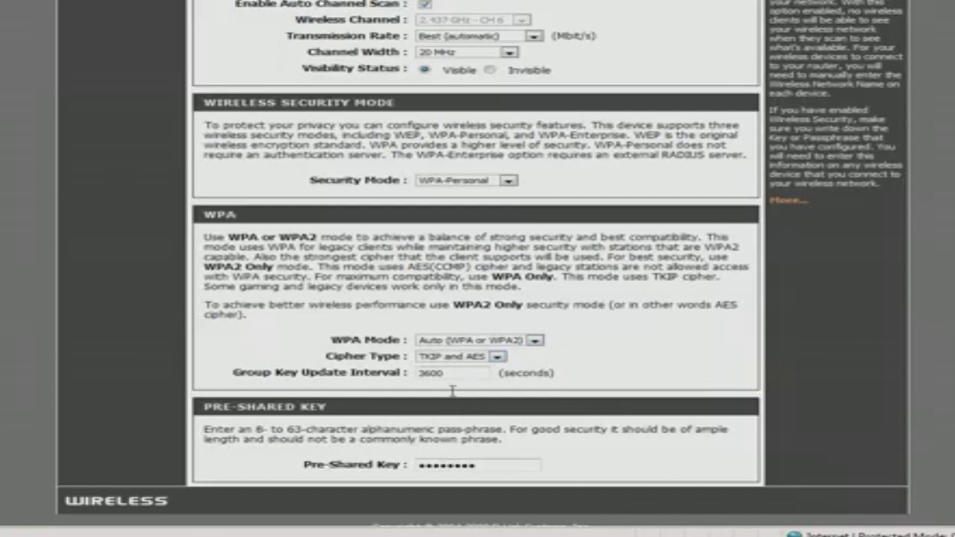
# Step: Review the pre-shared key field and the wireless configuration, and save the wireless settings
pyautogui.moveTo(489, 466); pyautogui.dragTo(396, 470)
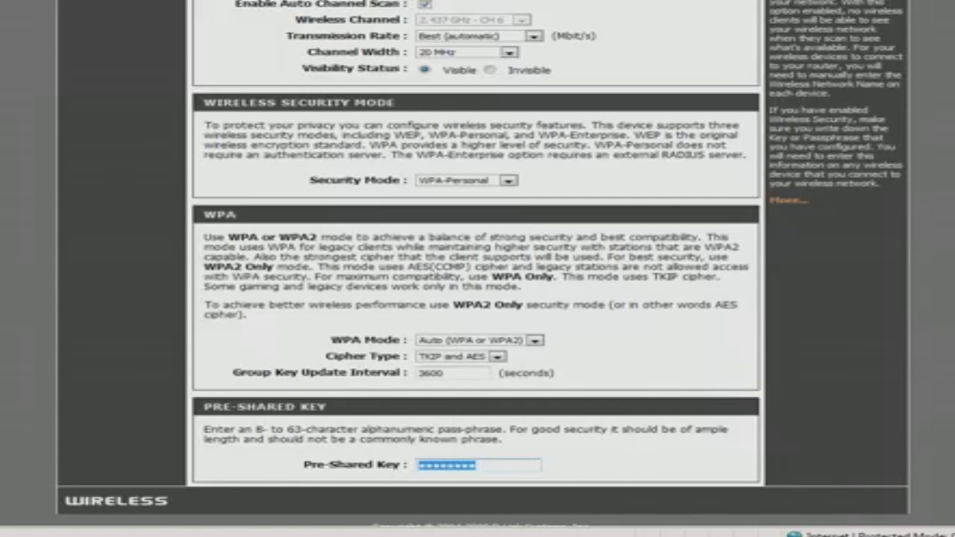
pyautogui.scroll(5, 477, 268)
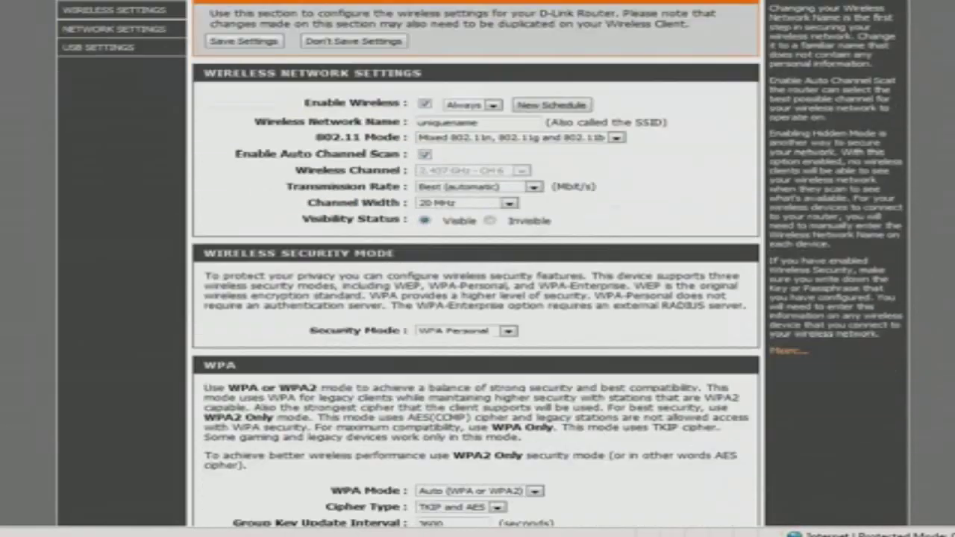
pyautogui.scroll(-3, 477, 269)
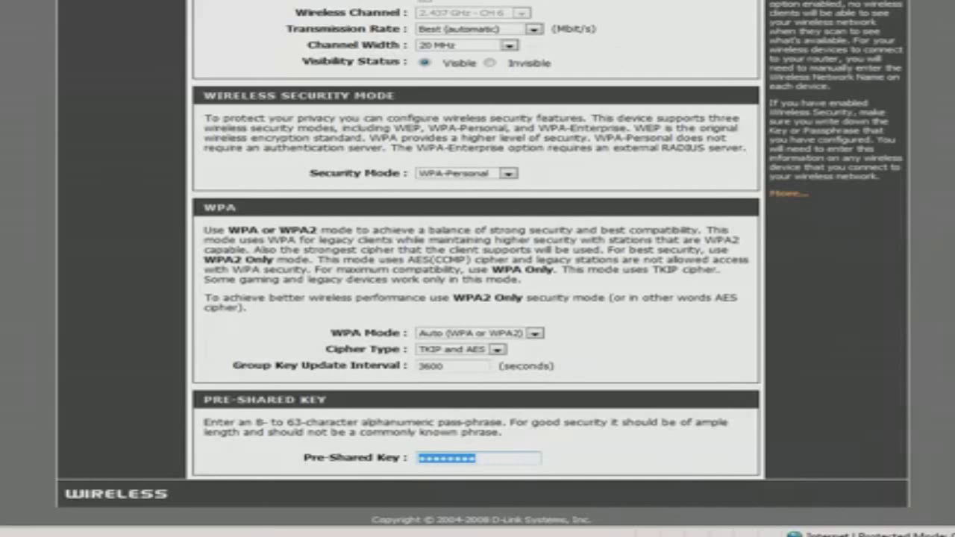
pyautogui.scroll(5, 333, 117)
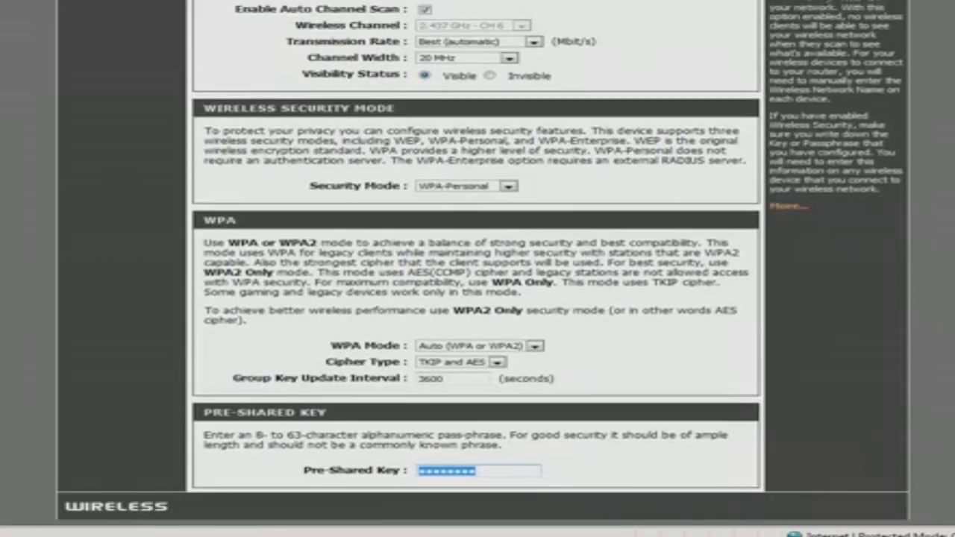
pyautogui.click(224, 154)
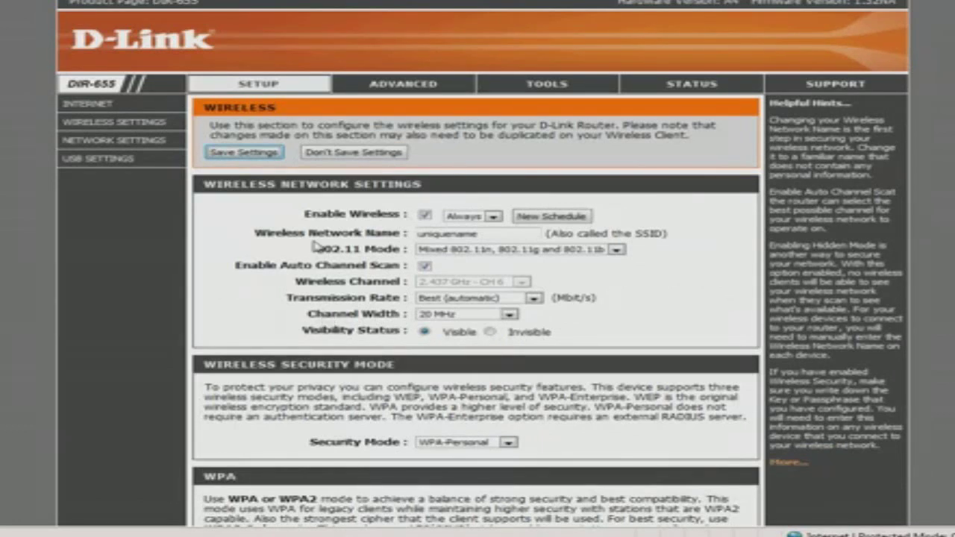
# Step: Review the wireless network name and the pre-shared key in the router's wireless settings
pyautogui.moveTo(485, 234); pyautogui.dragTo(416, 234)
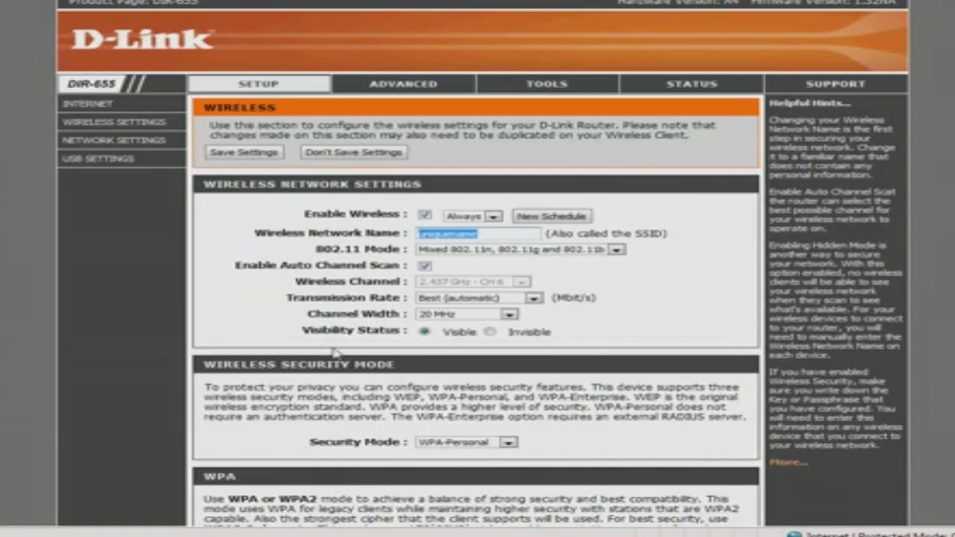
pyautogui.scroll(-5, 477, 299)
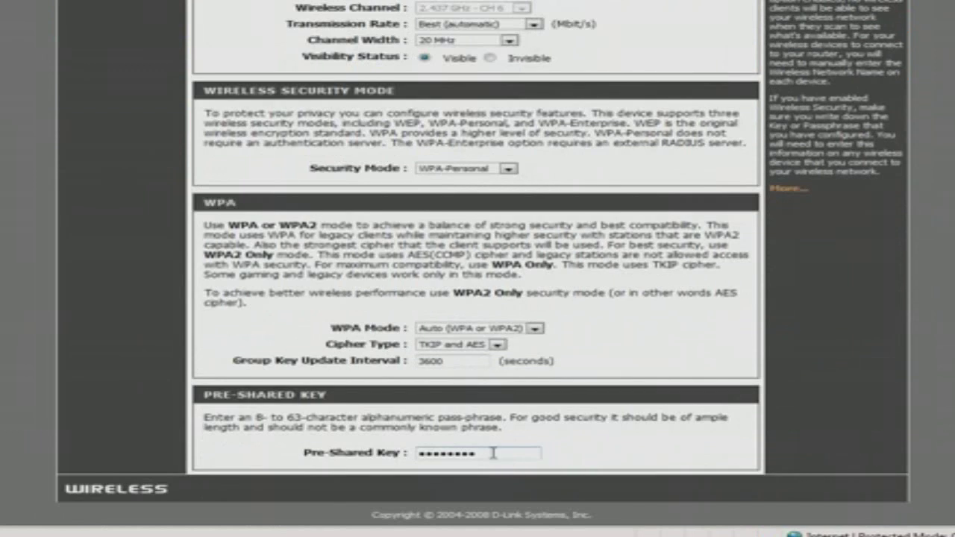
pyautogui.moveTo(482, 452); pyautogui.dragTo(417, 452)
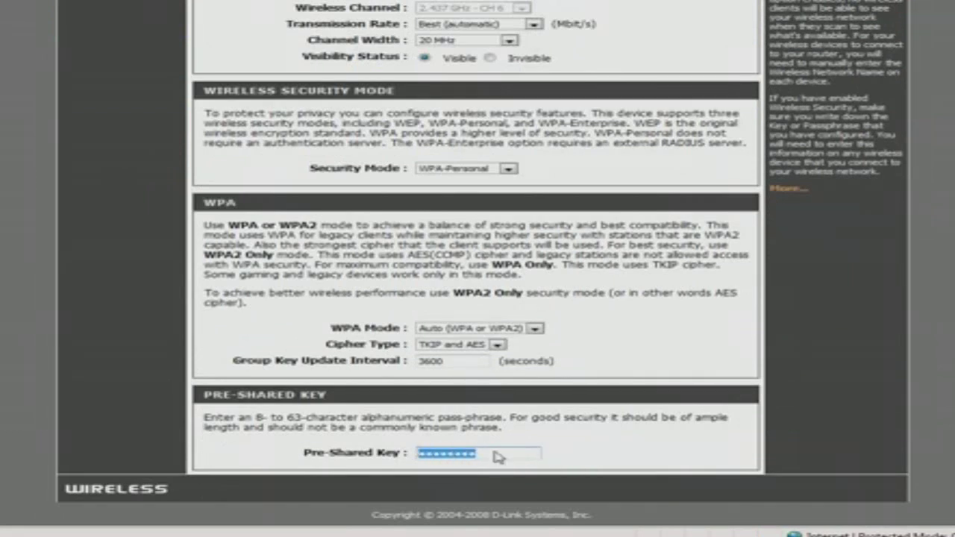
pyautogui.scroll(5, 478, 298)
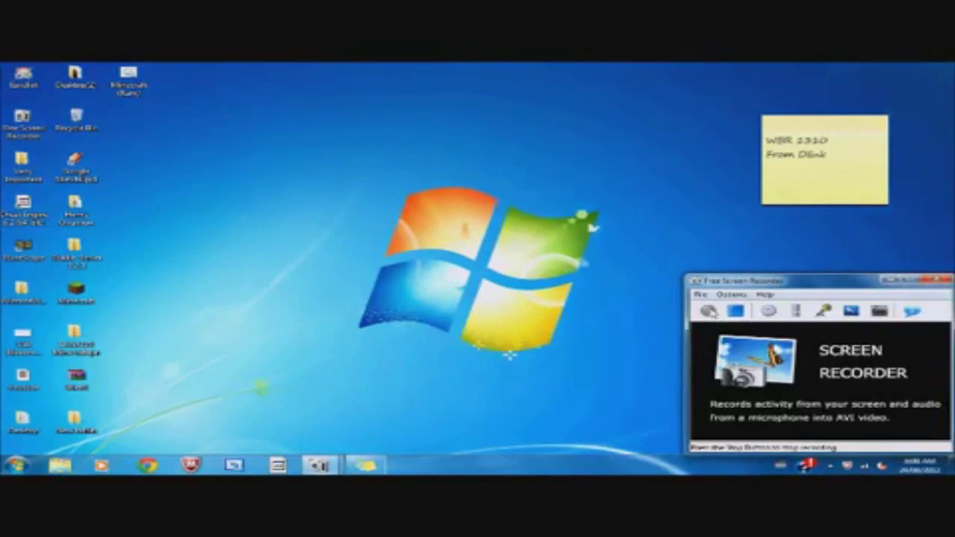
pyautogui.click(709, 310)
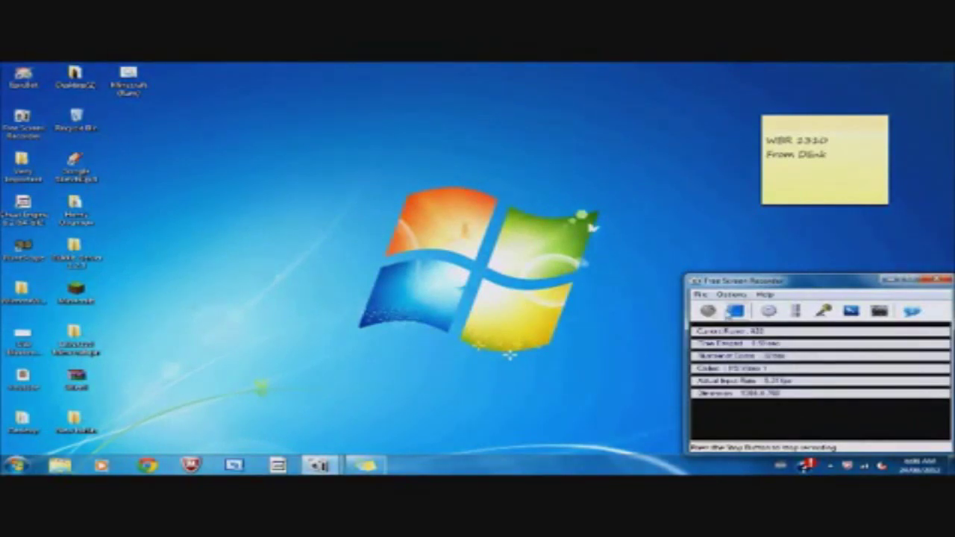
pyautogui.click(888, 279)
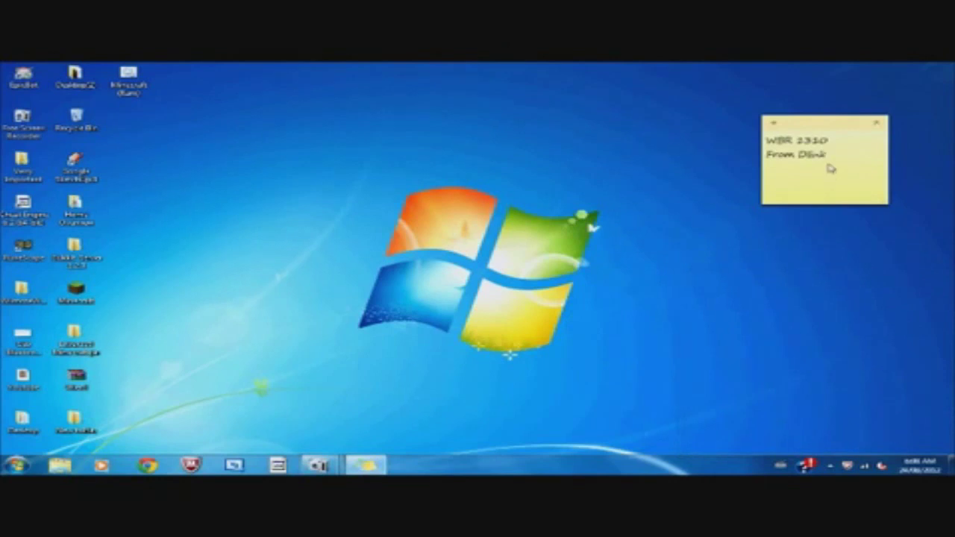
pyautogui.moveTo(838, 162); pyautogui.dragTo(774, 140)
pyautogui.click(851, 165)
# Step: Open Google Chrome and load the router's configuration page at 192.168.0.1
pyautogui.click(147, 465)
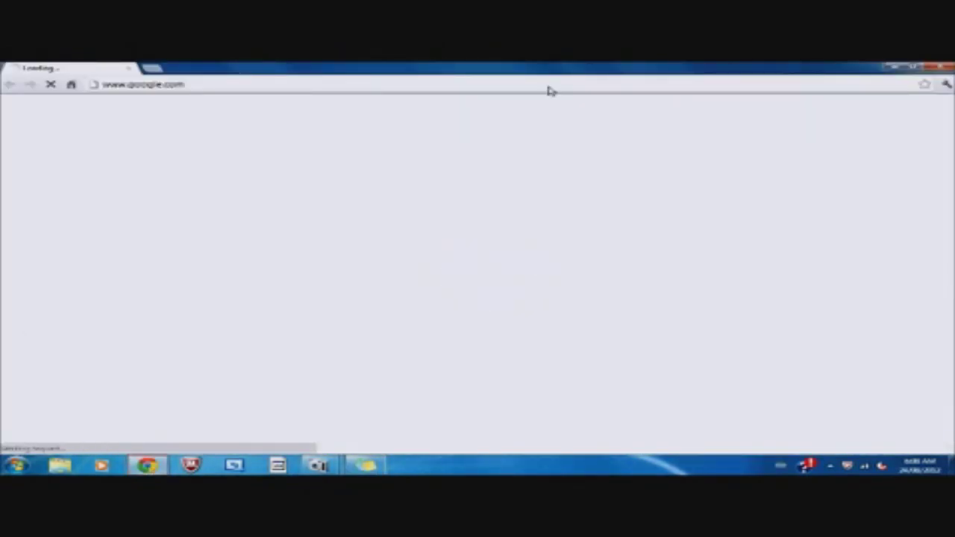
pyautogui.hotkey('ctrl', 'l')
pyautogui.press('BackSpace')
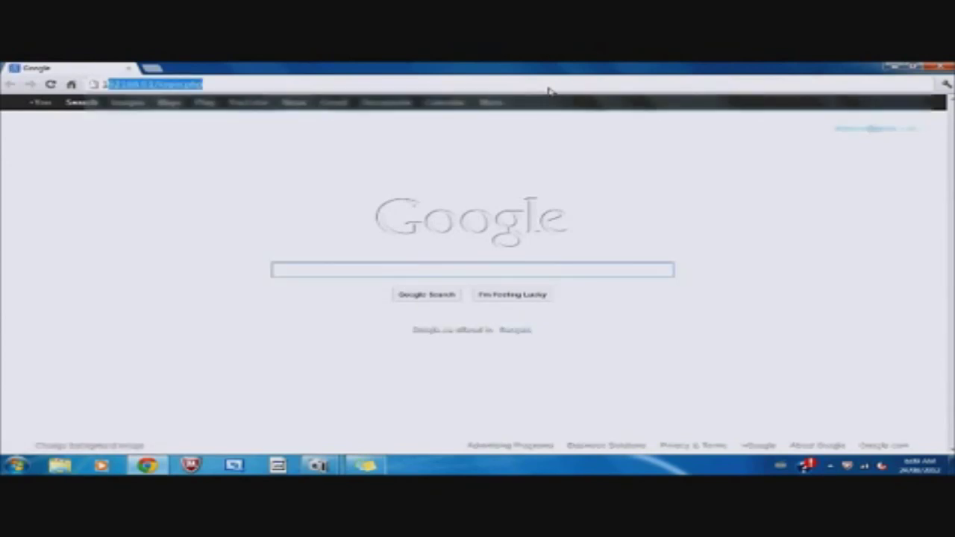
pyautogui.write('192.1')
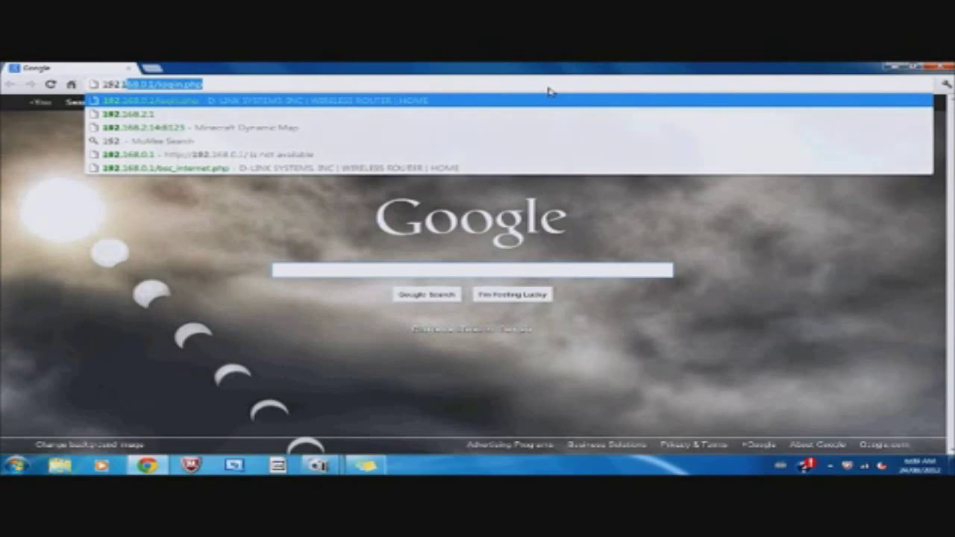
pyautogui.write('68')
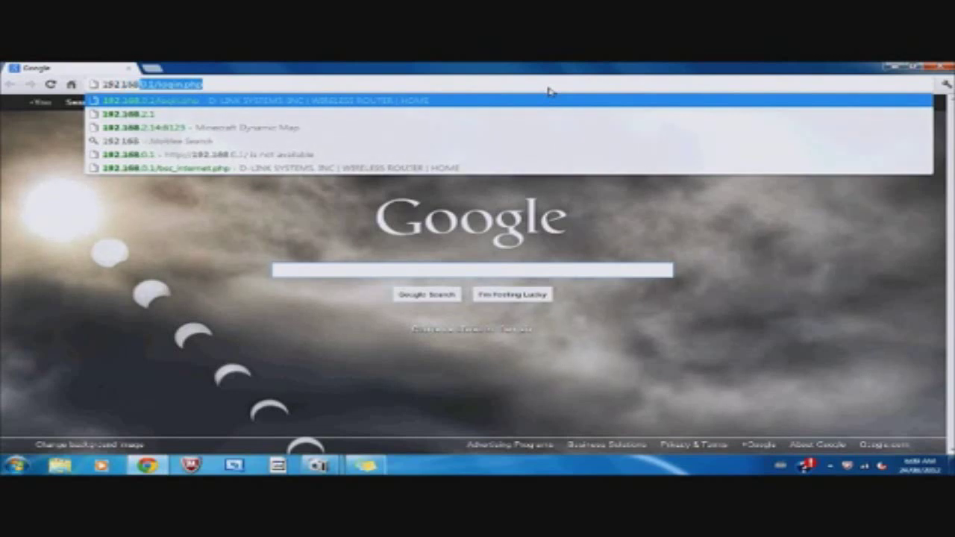
pyautogui.write('.0.1')
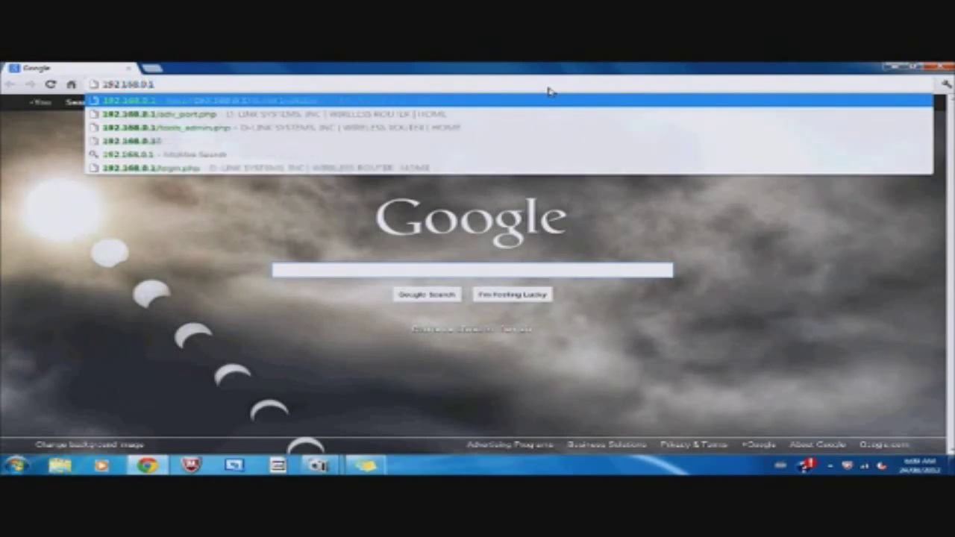
pyautogui.press('Return')
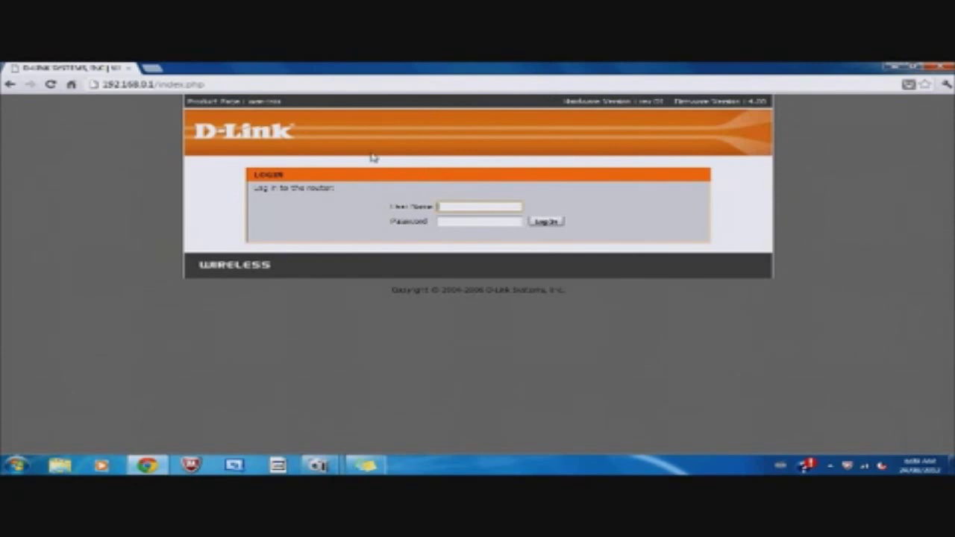
# Step: Log in to the router as admin with the account password and open the port forwarding rules
pyautogui.click(444, 208)
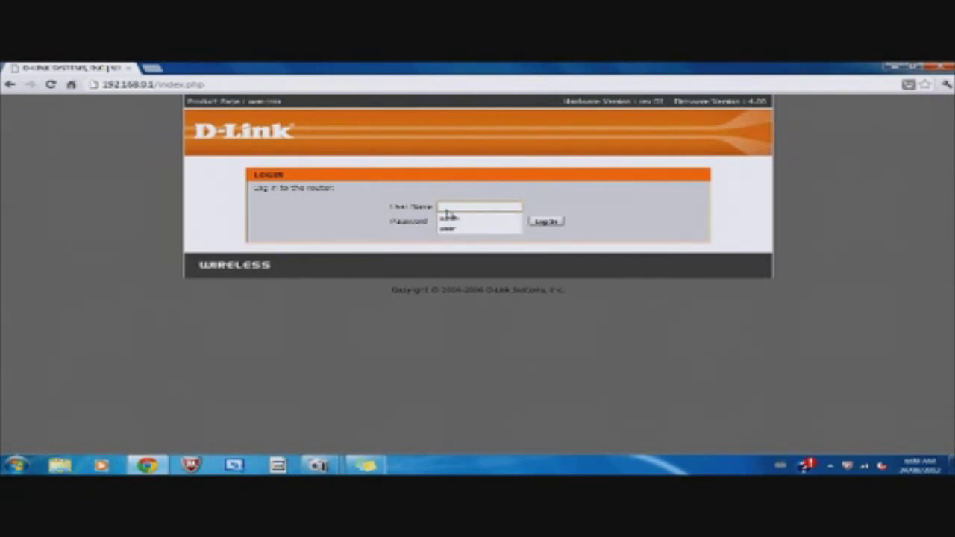
pyautogui.click(448, 217)
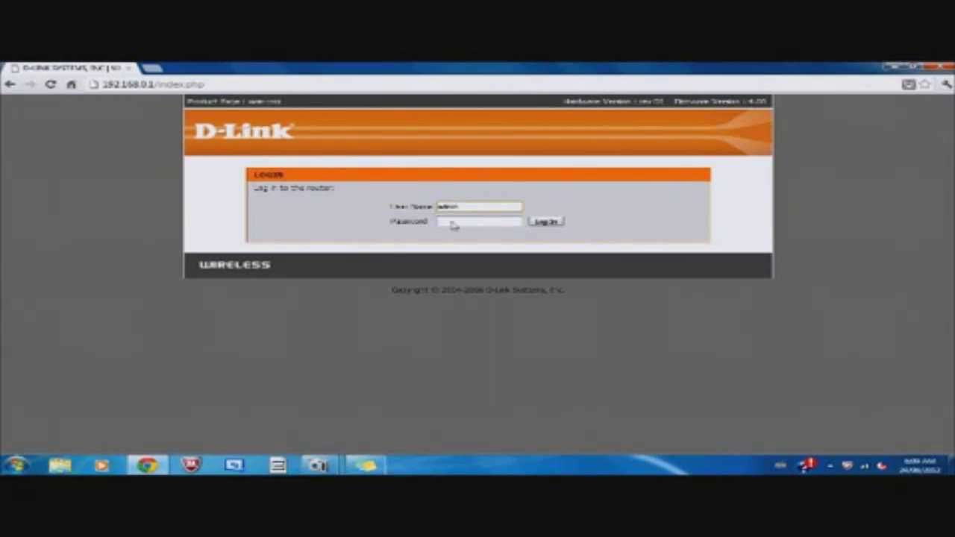
pyautogui.click(450, 223)
pyautogui.click(547, 222)
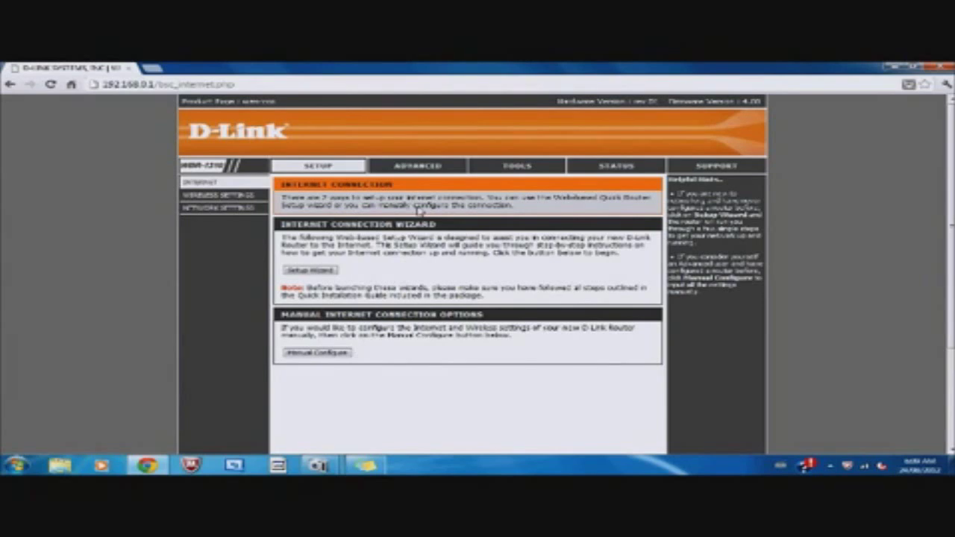
pyautogui.click(418, 167)
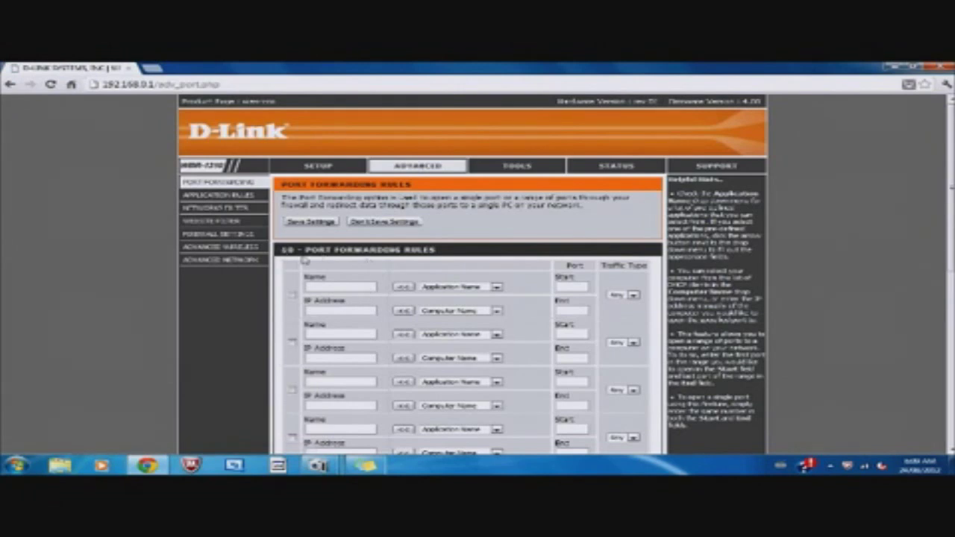
# Step: Name the first port forwarding rule "Minecraft Server", enter its start and end ports, and keep its traffic type at Any
pyautogui.click(368, 288)
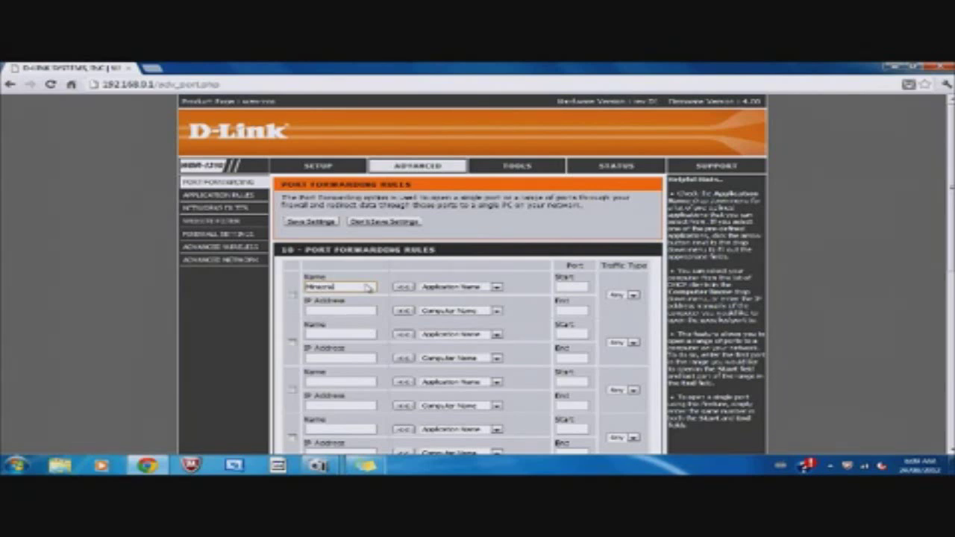
pyautogui.write('Minecraft Server')
pyautogui.click(579, 290)
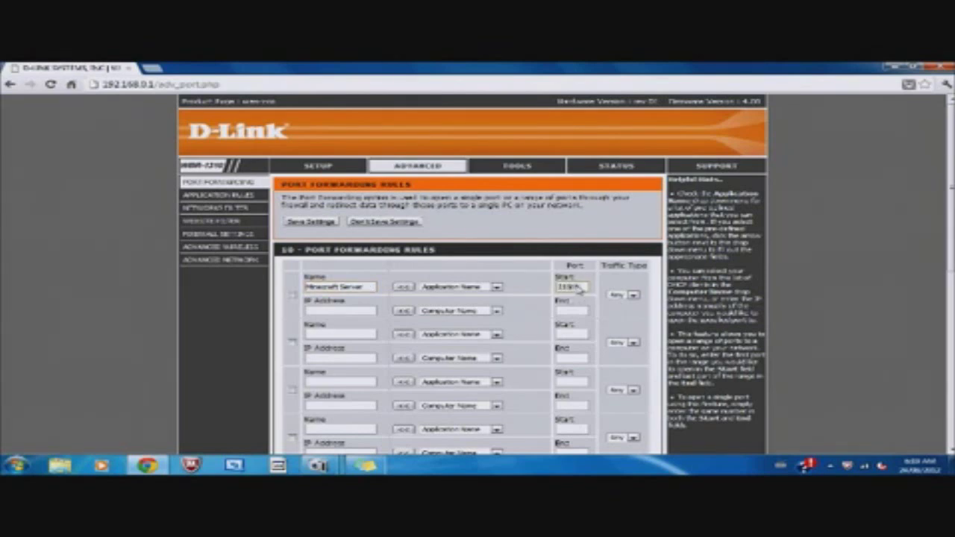
pyautogui.click(582, 312)
pyautogui.click(633, 296)
pyautogui.click(634, 319)
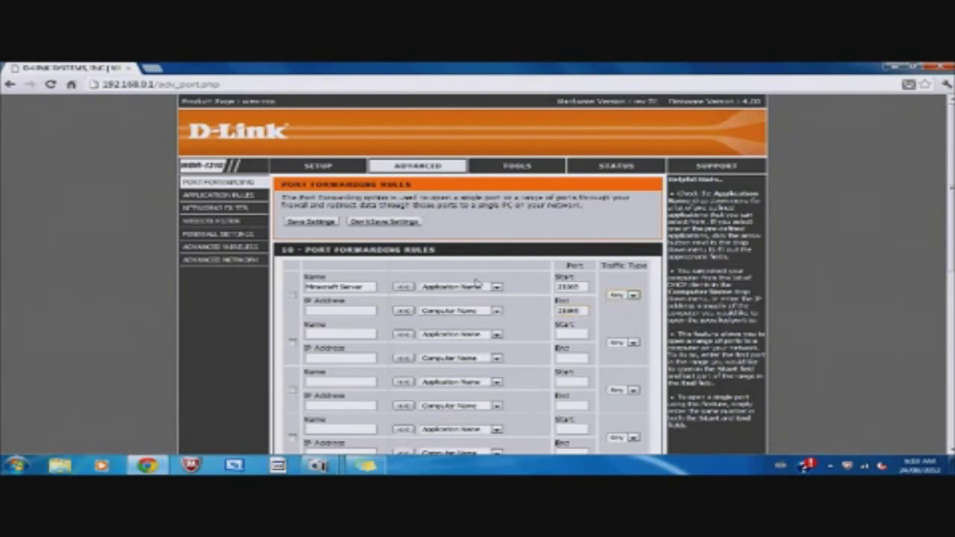
# Step: Fill in the first rule's IP address from the HP entries in the list of connected computers
pyautogui.click(313, 314)
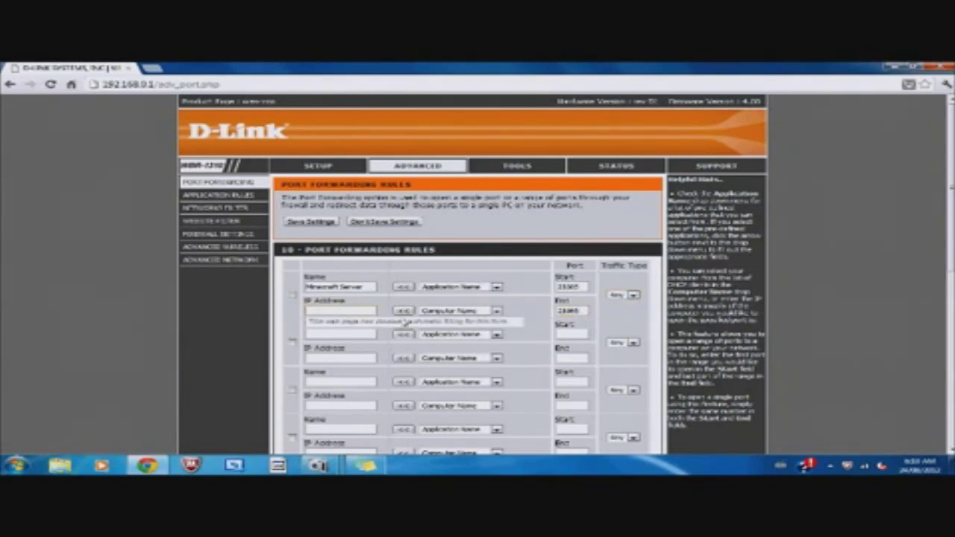
pyautogui.click(497, 311)
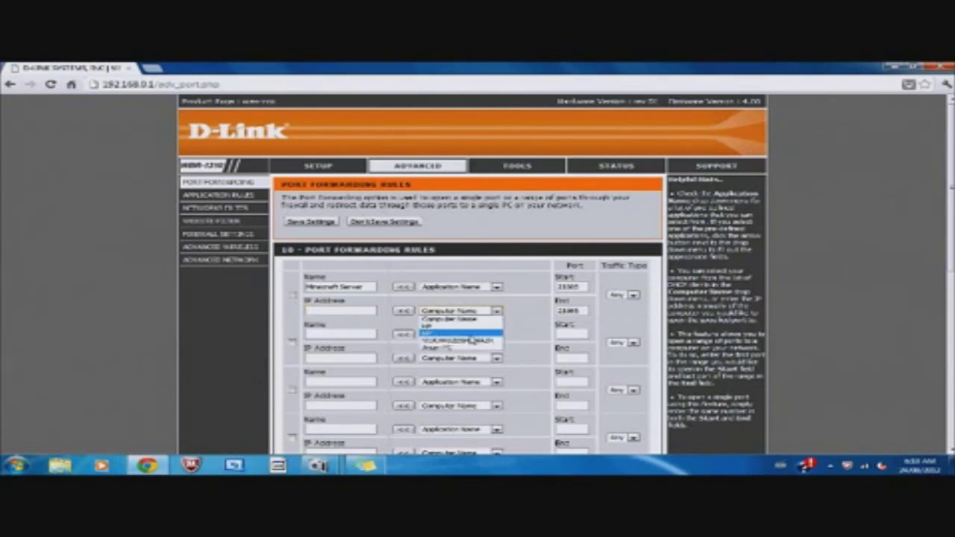
pyautogui.click(470, 338)
pyautogui.click(402, 310)
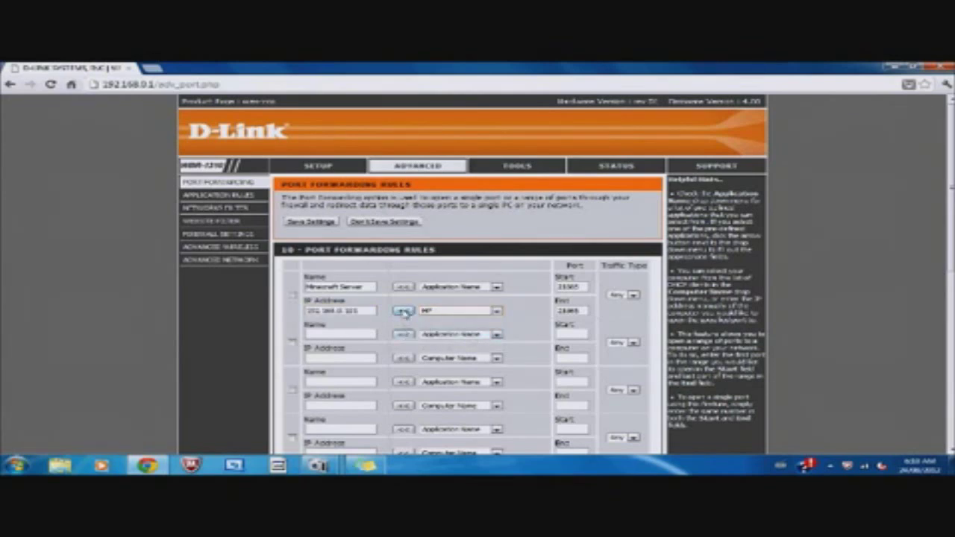
pyautogui.click(453, 315)
pyautogui.click(448, 331)
pyautogui.click(403, 311)
# Step: Look at the first rule's application name choices, and toggle the rule's enable checkbox on and off
pyautogui.rightClick(302, 303)
pyautogui.click(433, 286)
pyautogui.click(453, 291)
pyautogui.click(452, 295)
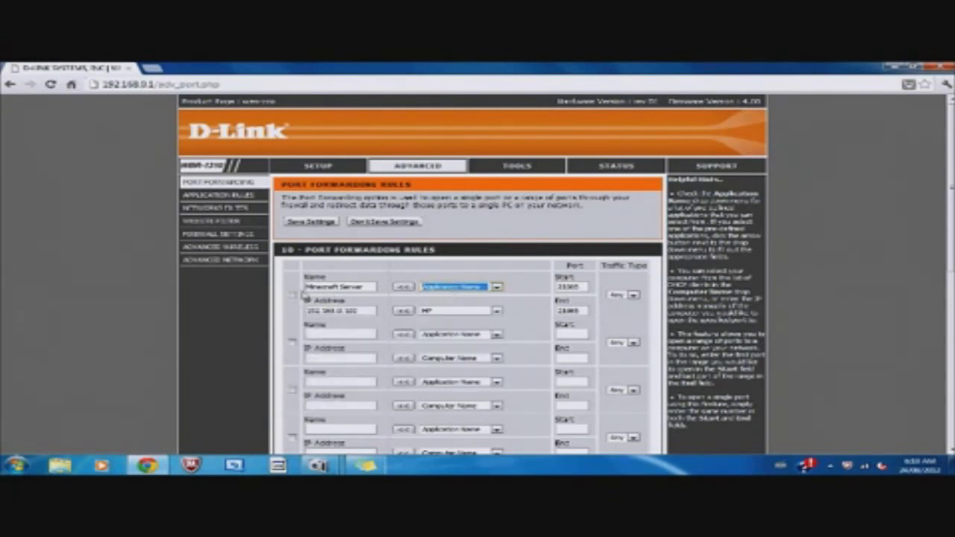
pyautogui.click(293, 295)
pyautogui.click(293, 297)
# Step: Clear the first rule's name and IP address, and reset its computer selection to Computer Name
pyautogui.press('Tab')
pyautogui.press('BackSpace')
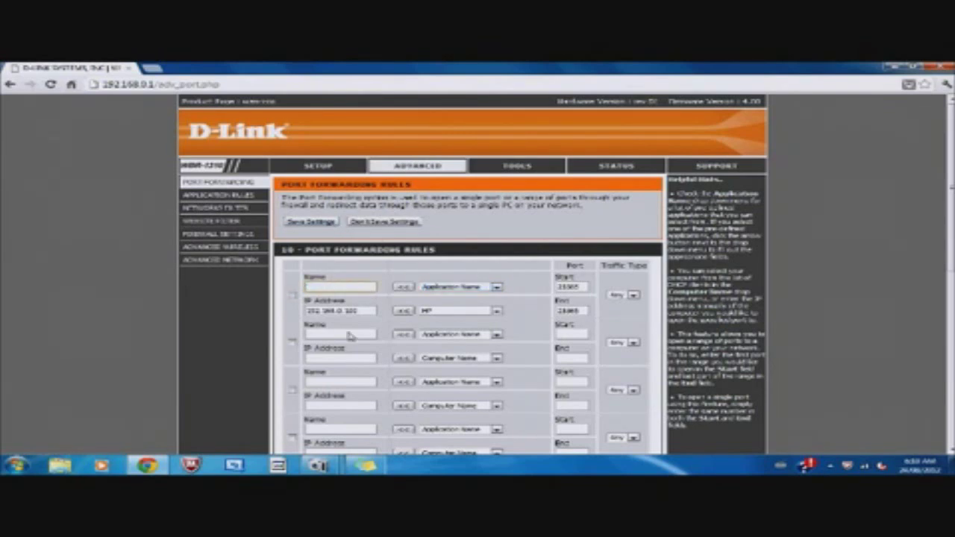
pyautogui.click(306, 310)
pyautogui.doubleClick(306, 310)
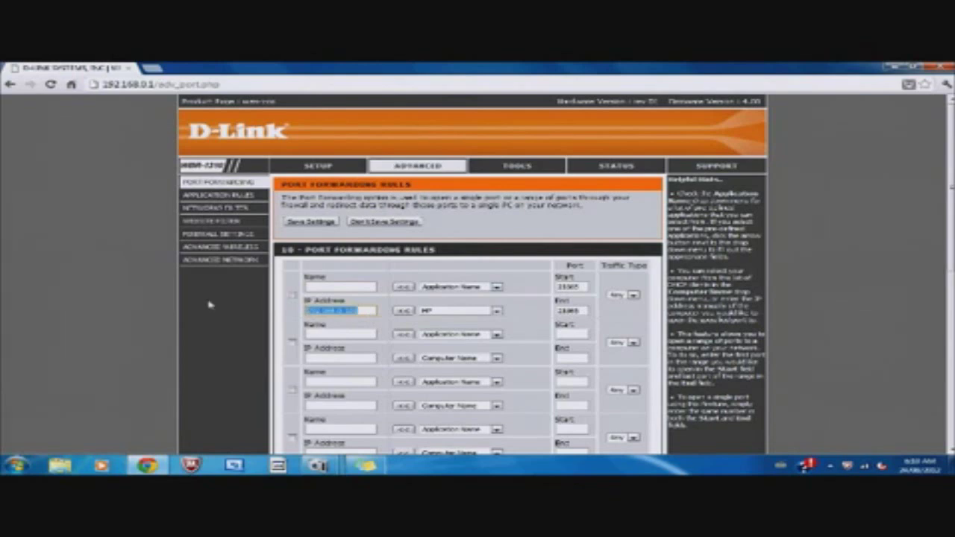
pyautogui.press('BackSpace')
pyautogui.click(495, 311)
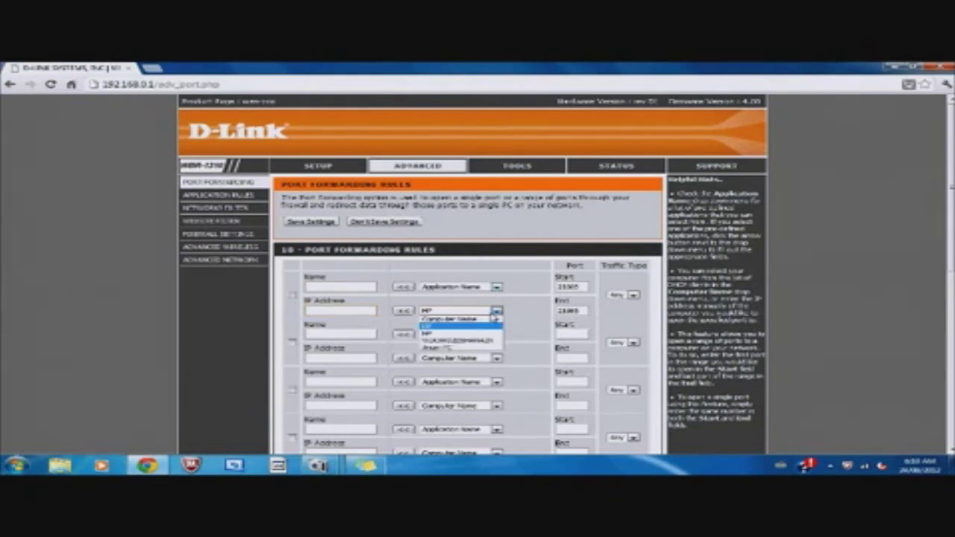
pyautogui.click(492, 319)
# Step: Clear the first rule's end and start ports
pyautogui.doubleClick(582, 311)
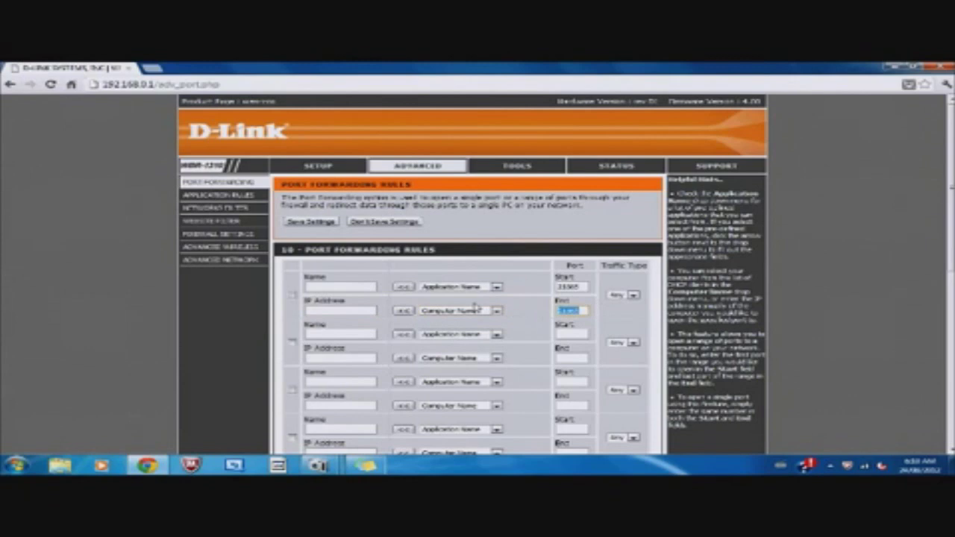
pyautogui.press('BackSpace')
pyautogui.doubleClick(582, 287)
pyautogui.press('BackSpace')
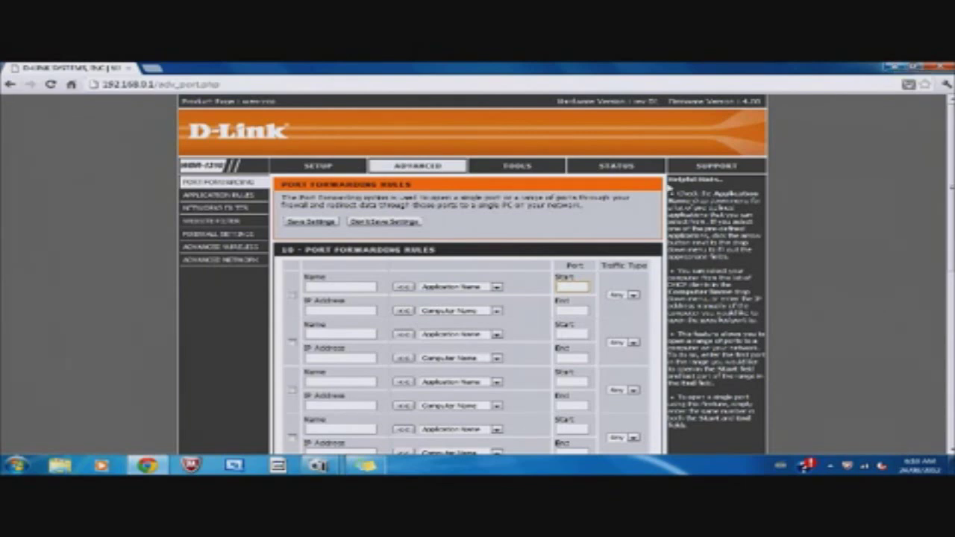
pyautogui.moveTo(320, 466)
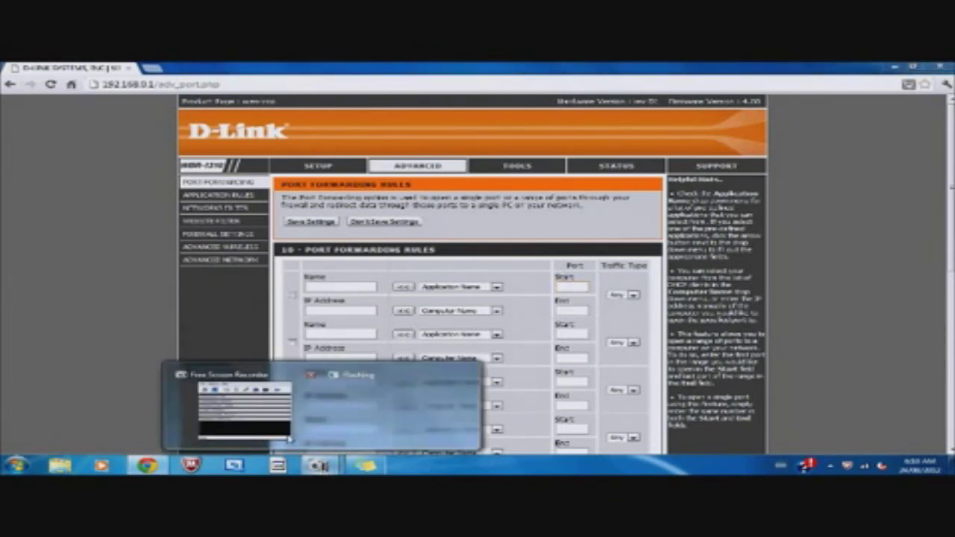
pyautogui.click(254, 421)
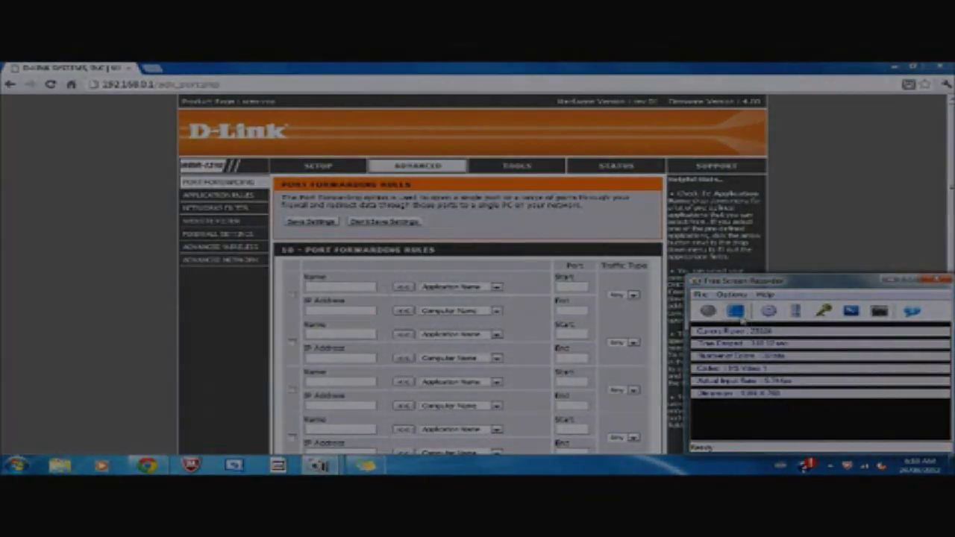